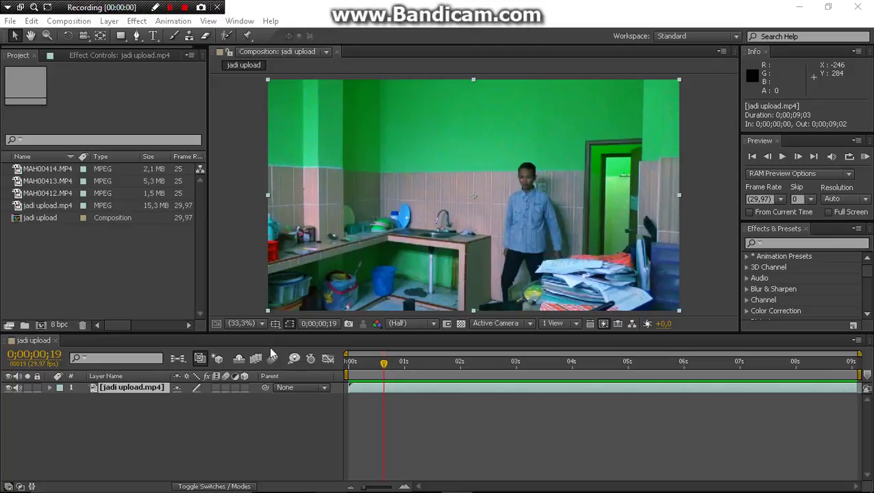
Preview the jadi upload footage, then delete the jadi upload.mp4 layer from the composition.
left_click(445, 441)
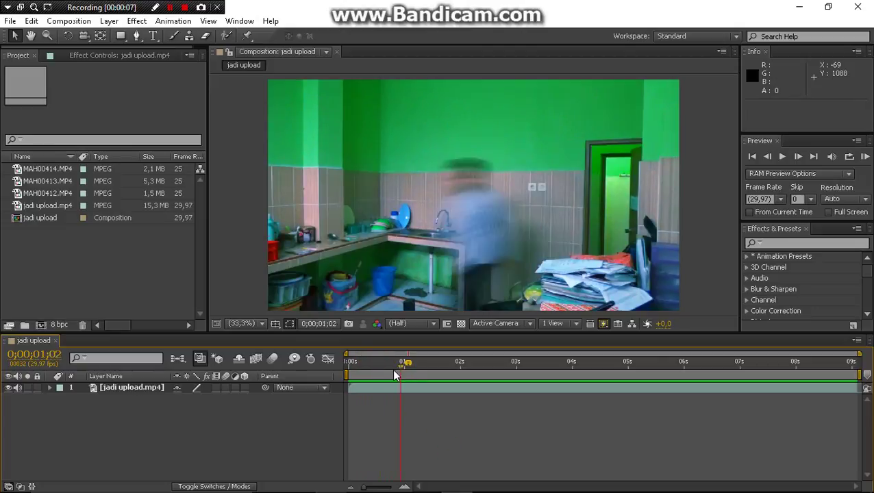
left_click_drag(441, 376, 791, 370)
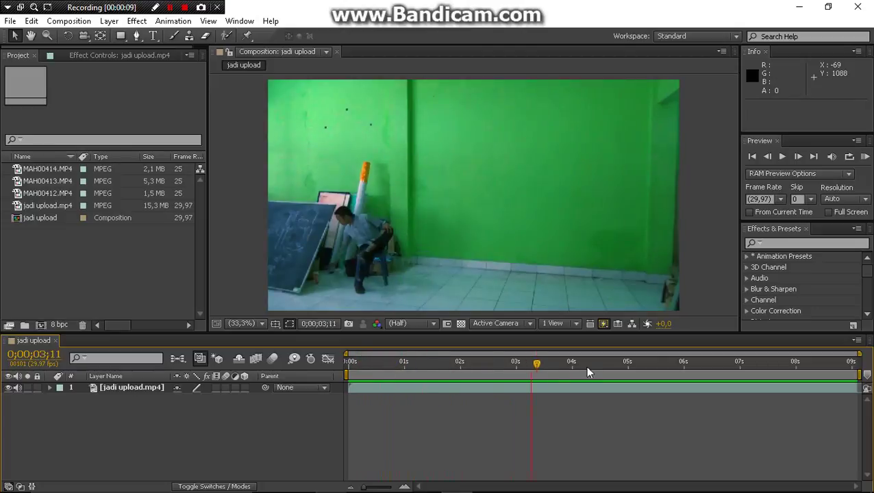
left_click_drag(596, 389, 331, 396)
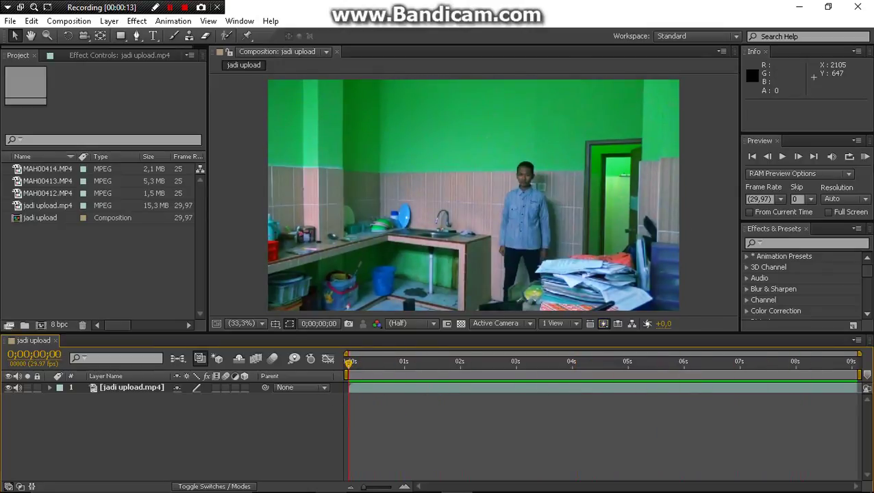
left_click(865, 157)
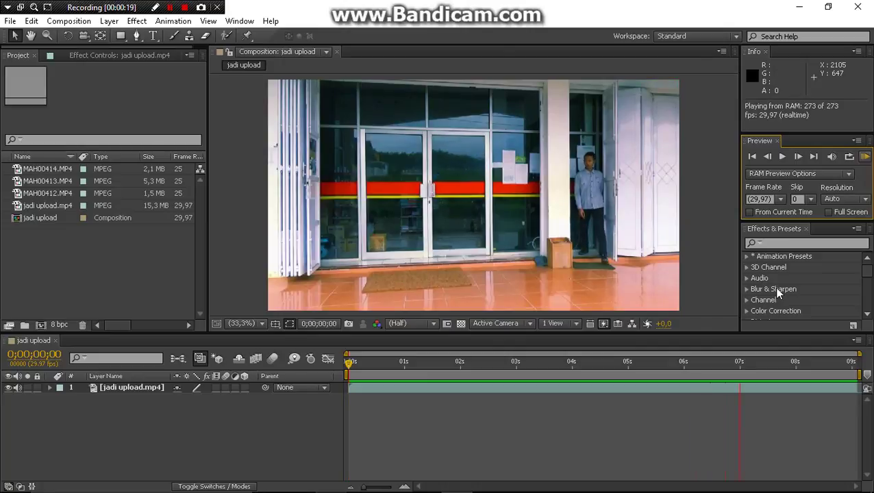
left_click(677, 409)
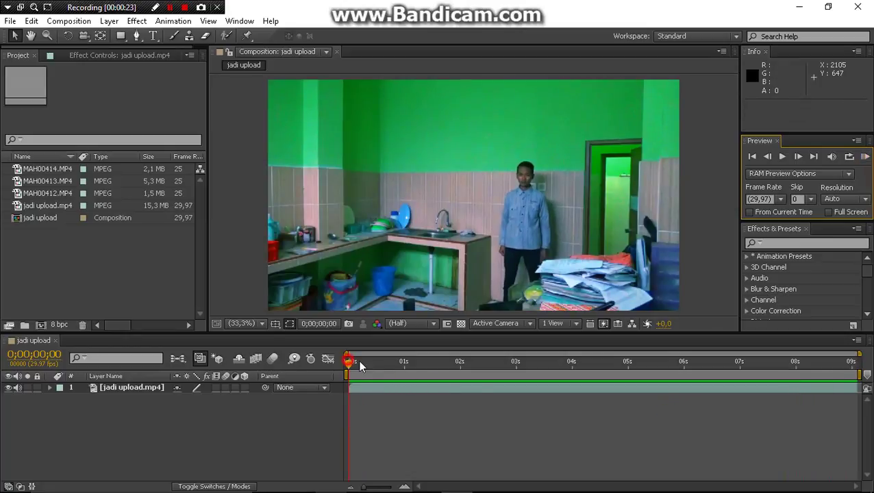
left_click_drag(358, 362, 643, 362)
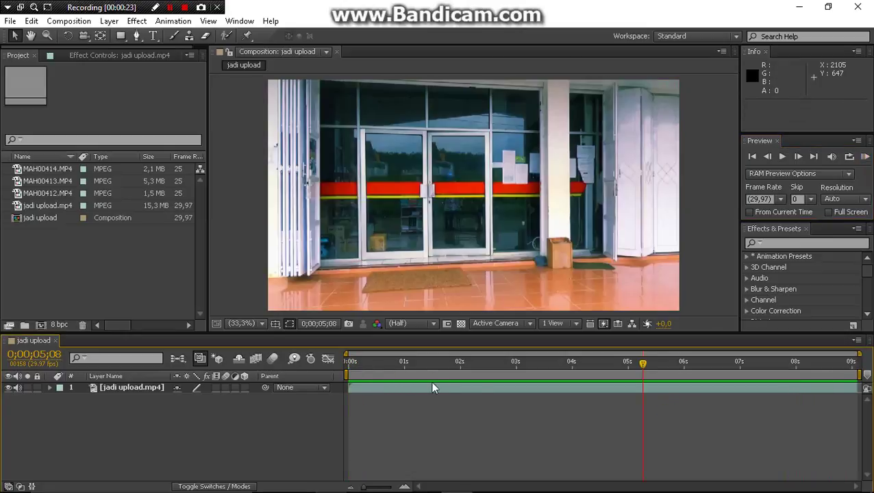
left_click(421, 390)
key("Delete")
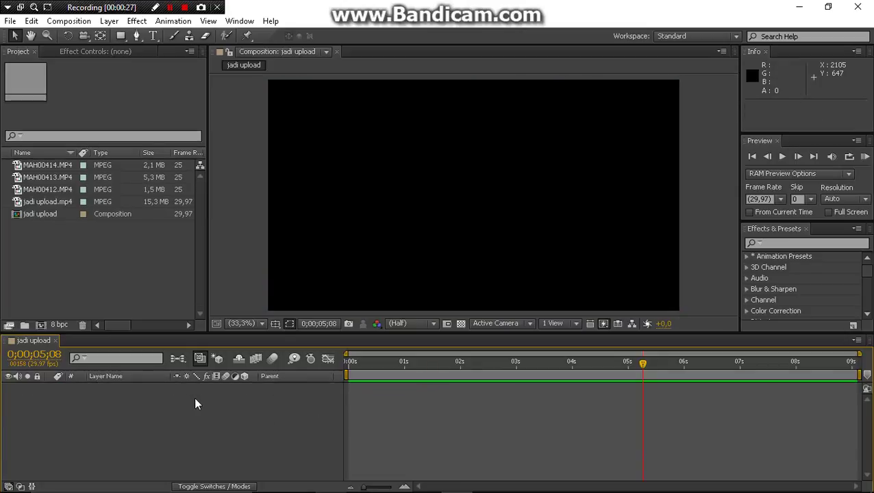
Create a new 1920x1080 composition, Comp 1, with a 0;01;30;00 duration.
left_click(67, 21)
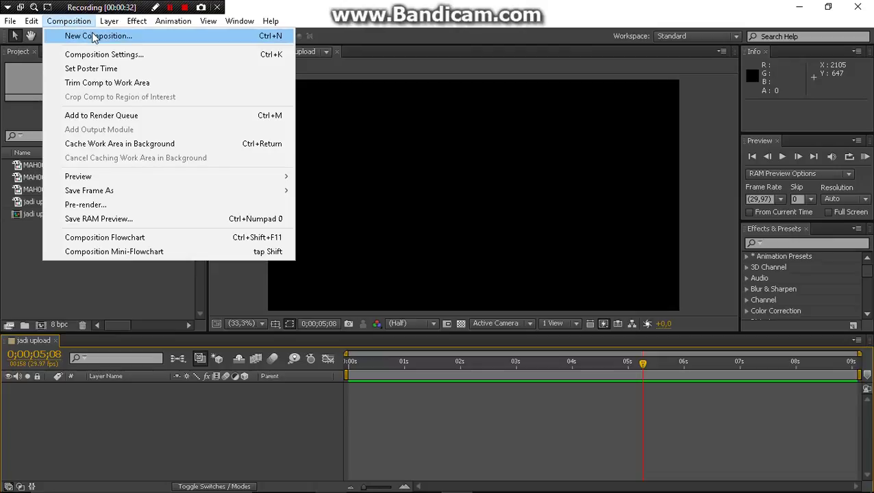
left_click(93, 35)
left_click(370, 316)
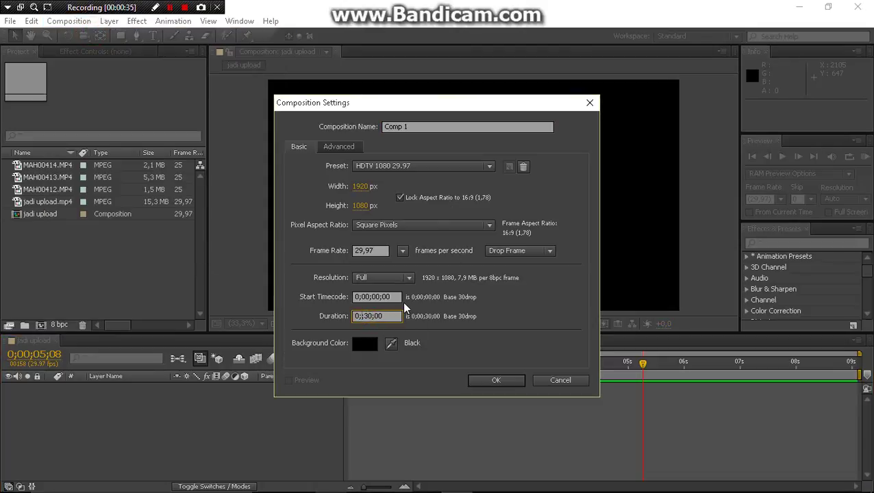
key("Return")
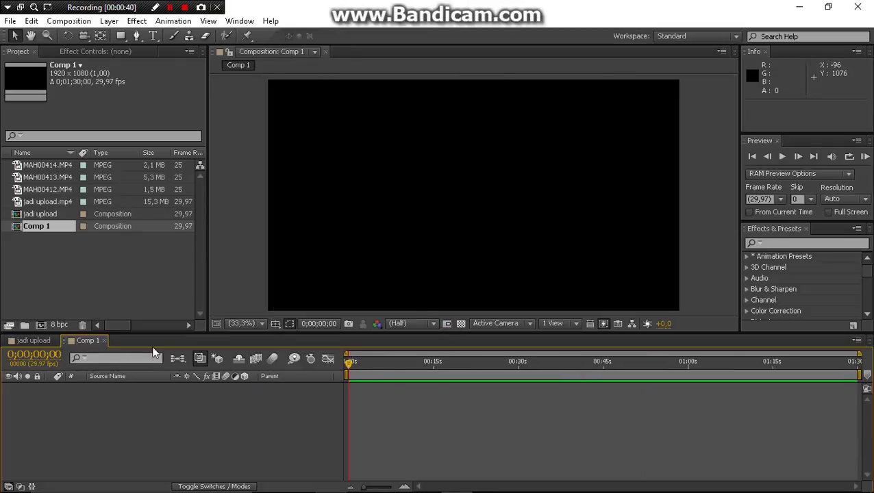
Add MAH00412, MAH00413 and MAH00414 to Comp 1 and scale the video to fill the frame.
left_click(68, 201)
left_click(66, 191)
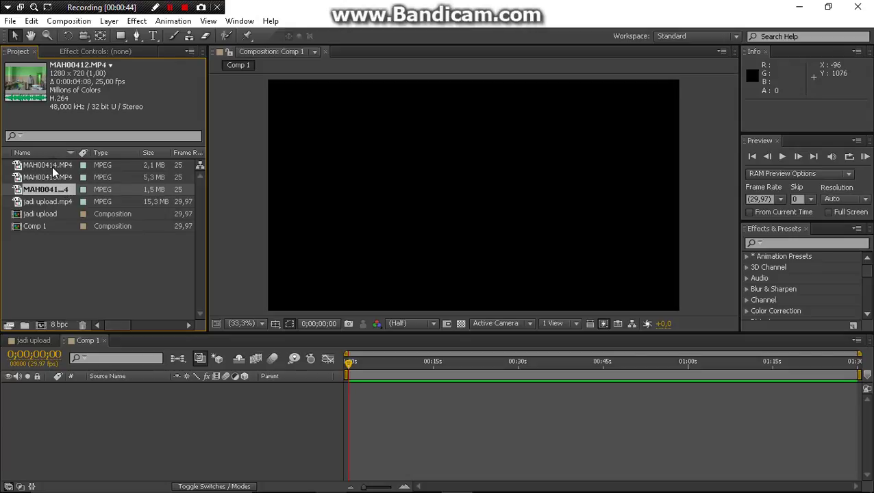
left_click(53, 168, "shift")
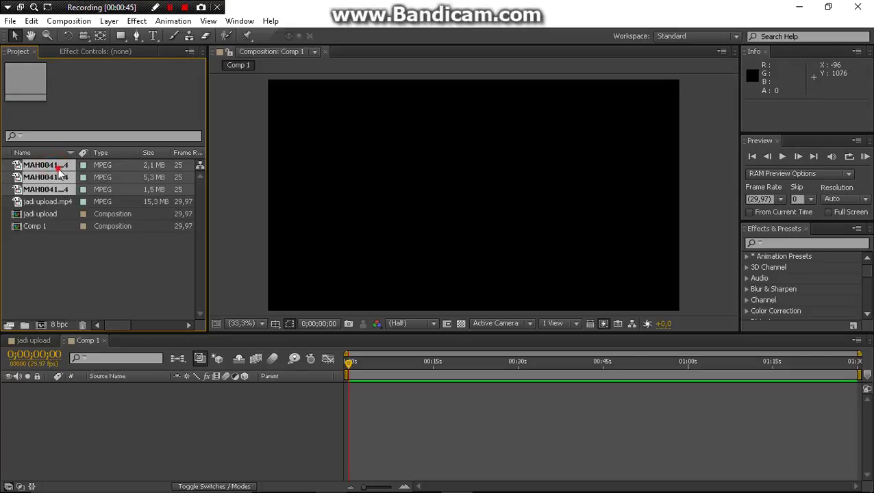
left_click_drag(58, 171, 94, 429)
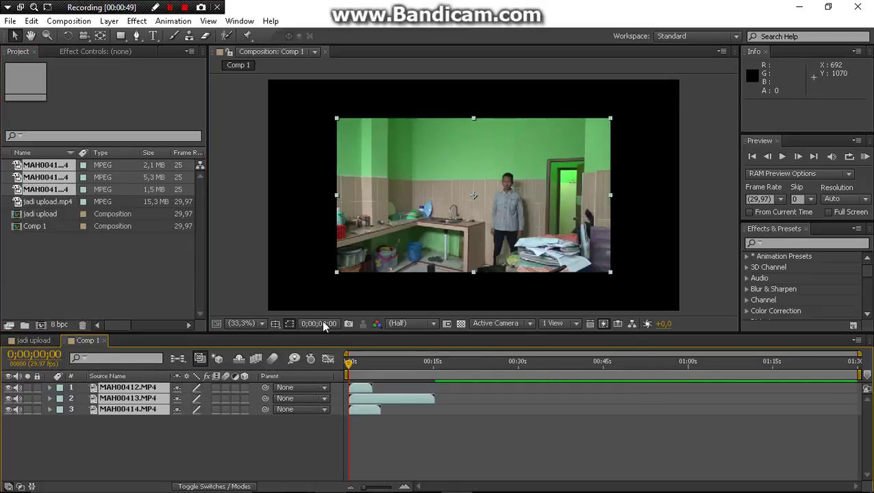
left_click_drag(336, 272, 268, 311)
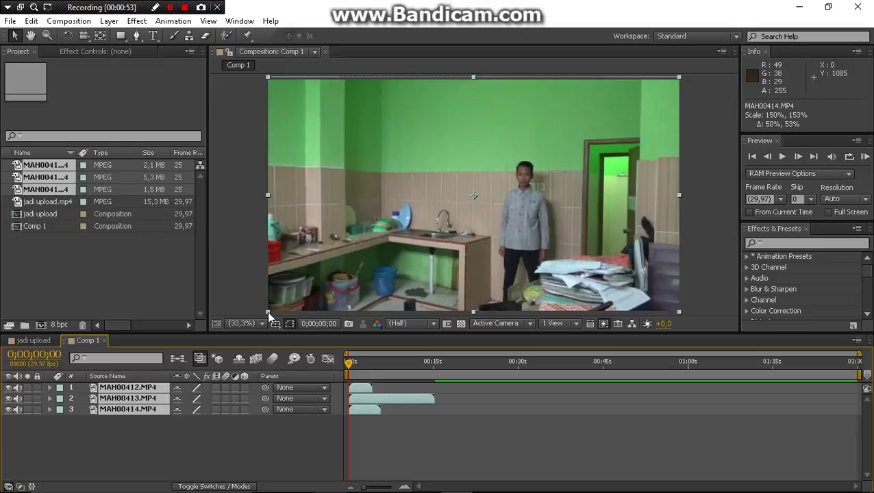
left_click(269, 315)
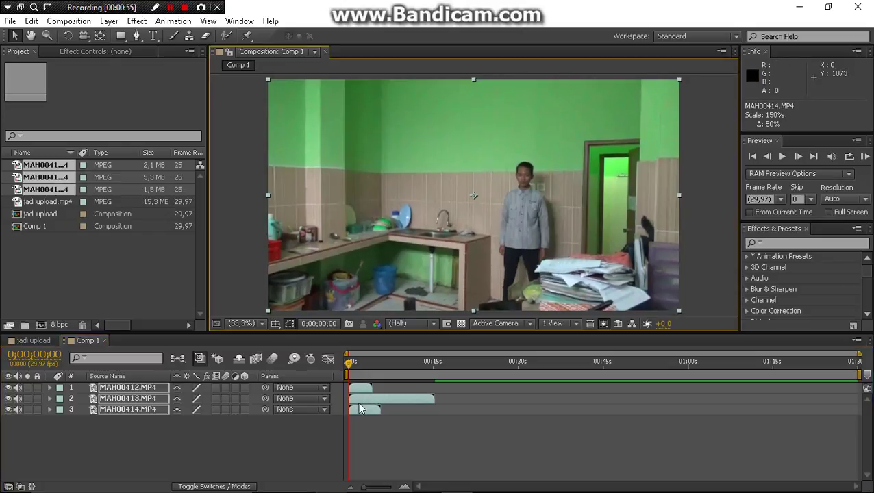
Stagger the layers so MAH00412 starts at zero and MAH00413 begins after it ends.
left_click(357, 399)
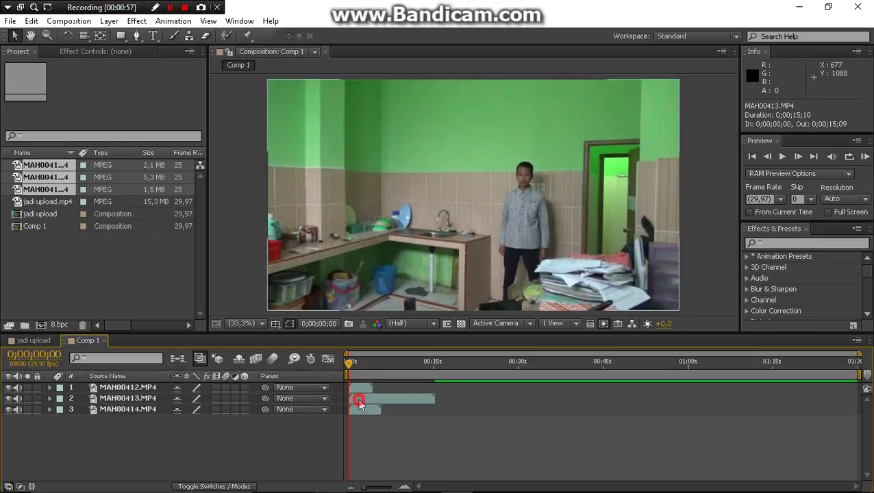
left_click(299, 428)
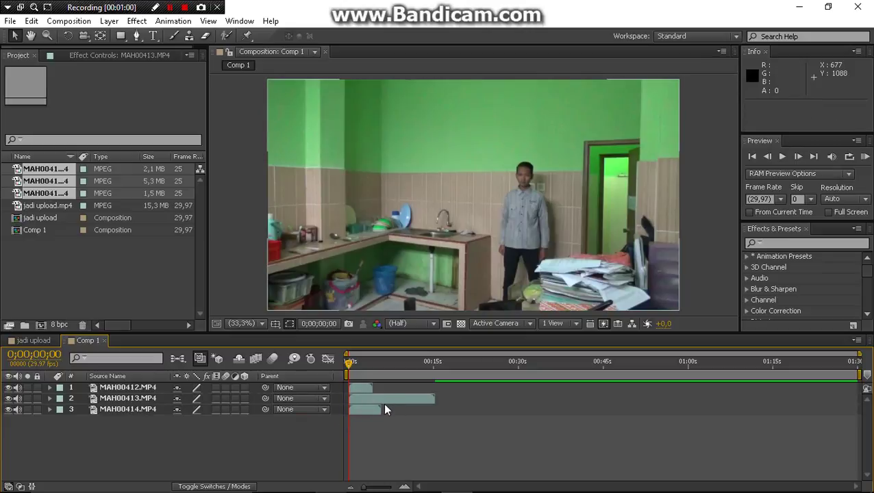
left_click_drag(382, 402, 408, 403)
left_click(362, 387)
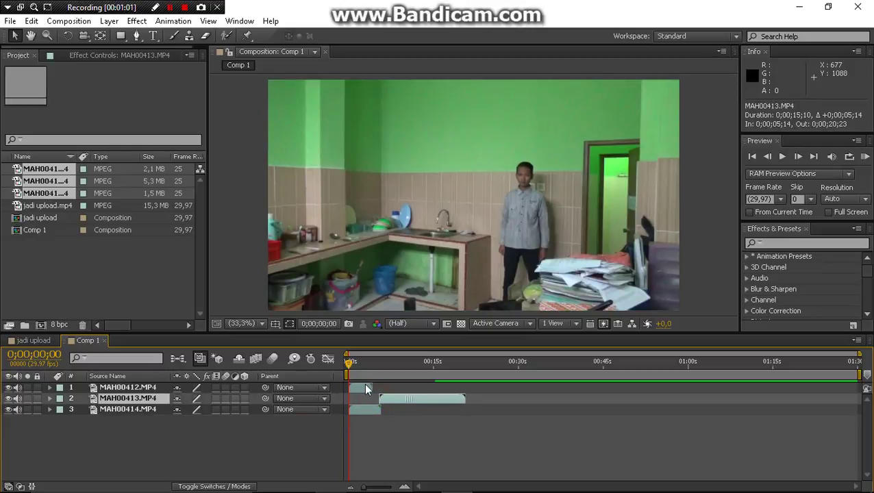
left_click_drag(460, 405, 479, 399)
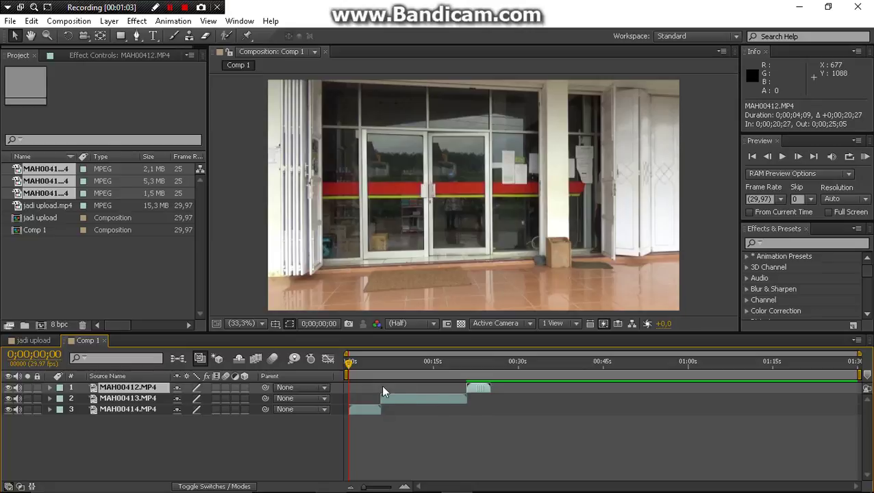
left_click(350, 361)
left_click_drag(502, 372, 315, 381)
left_click_drag(400, 400, 382, 403)
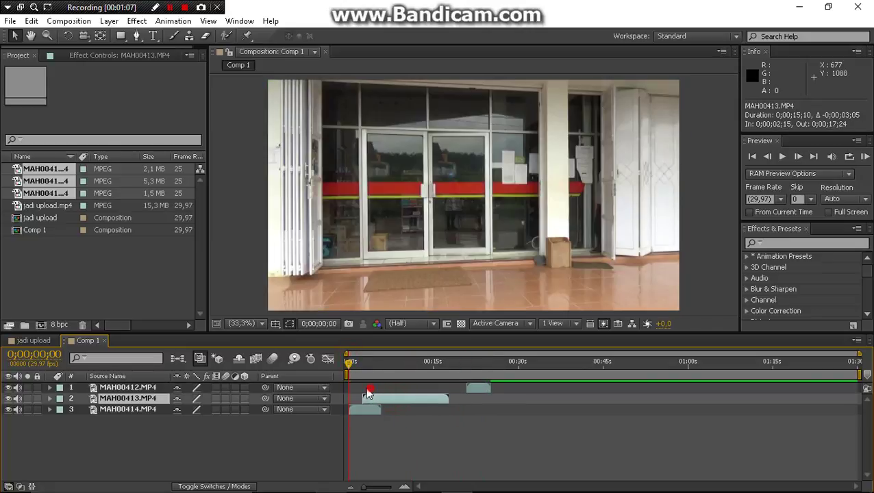
left_click(369, 389)
key("bracketleft")
left_click_drag(375, 401, 489, 421)
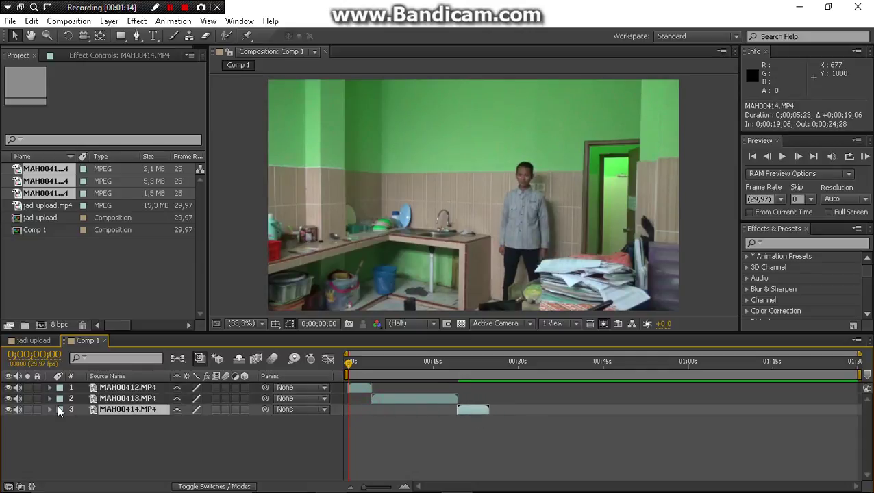
Move MAH00412 below MAH00413 and trim the comp to a work area ending near 25 seconds.
double_click(123, 387)
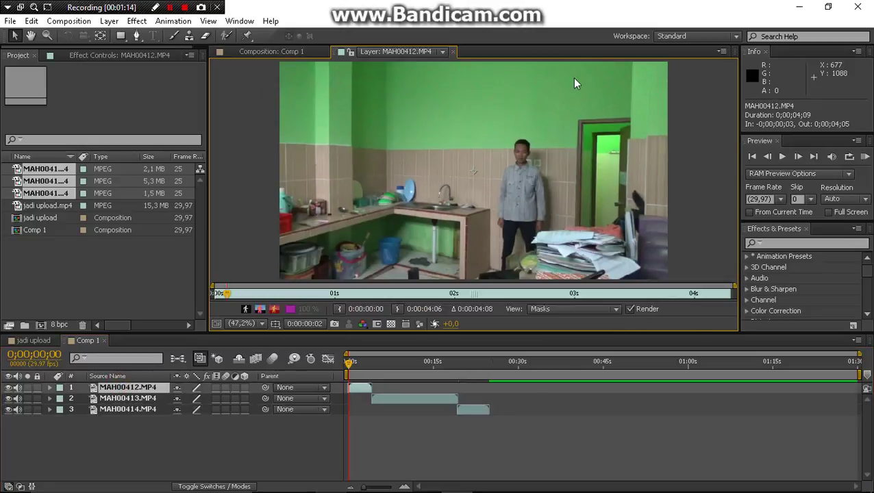
left_click(454, 52)
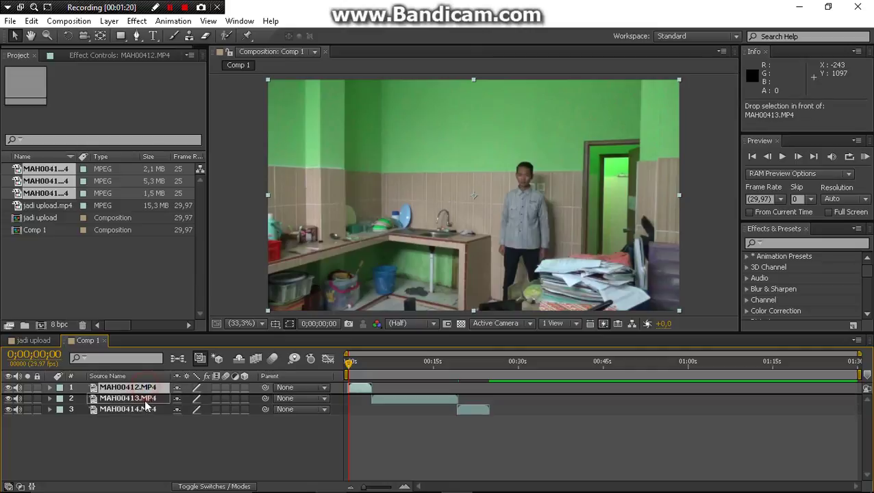
mouse_move(145, 389)
left_mouse_down()
mouse_move(148, 408)
mouse_move(137, 399)
left_mouse_up()
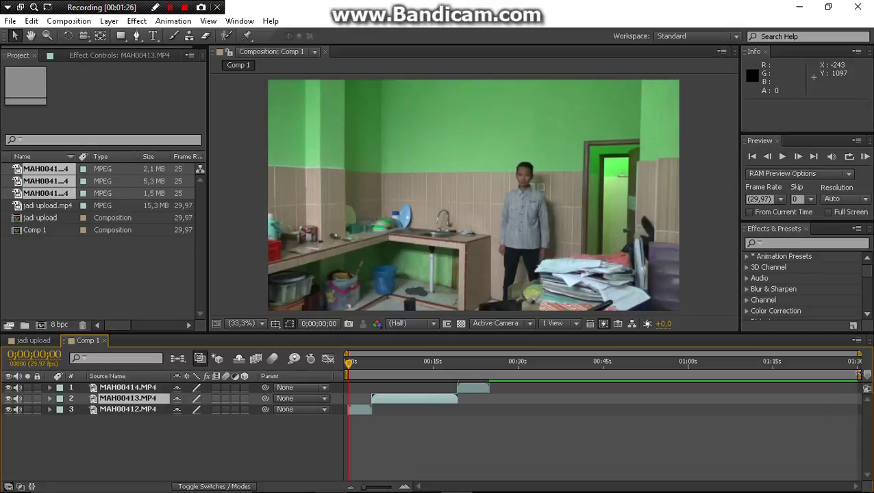
left_click_drag(858, 372, 493, 409)
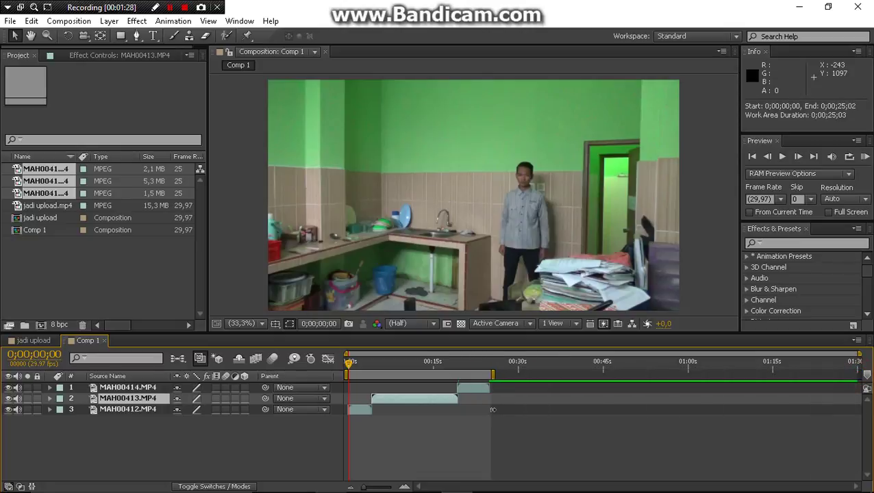
right_click(486, 376)
left_click(517, 413)
Check the clip transitions and nudge MAH00413 slightly later in the sequence.
left_click_drag(350, 364, 561, 365)
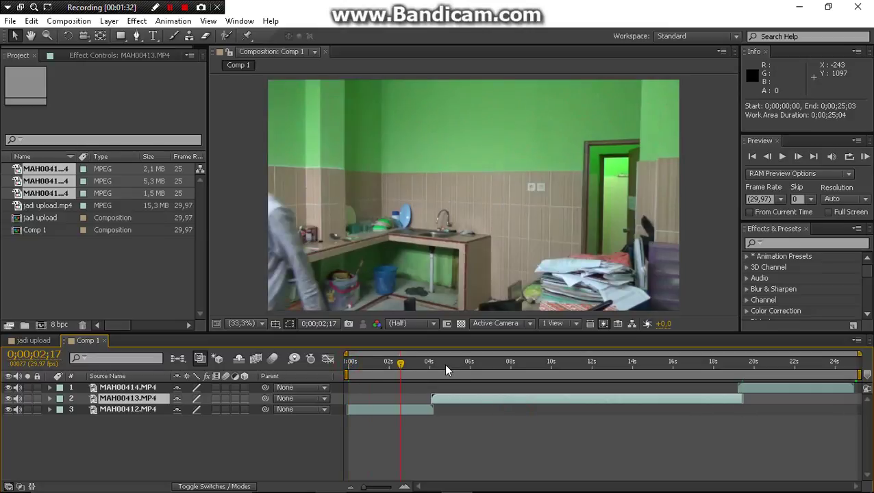
left_click_drag(432, 376, 428, 373)
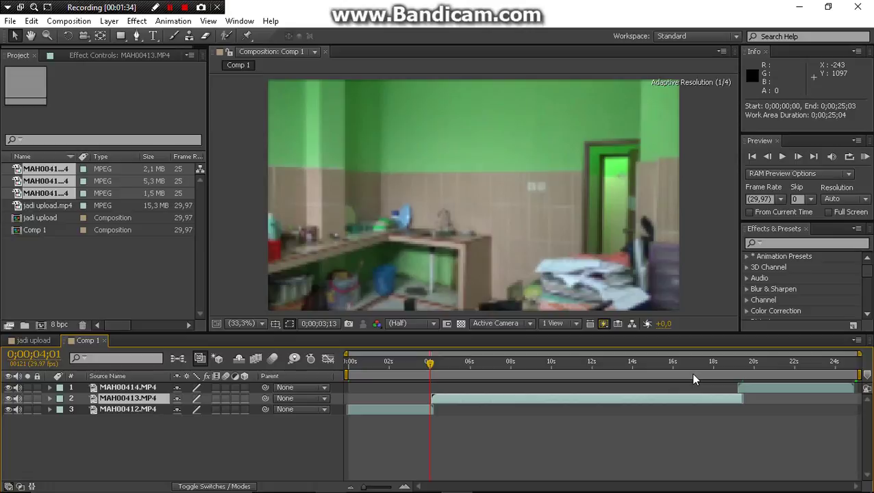
left_click(759, 374)
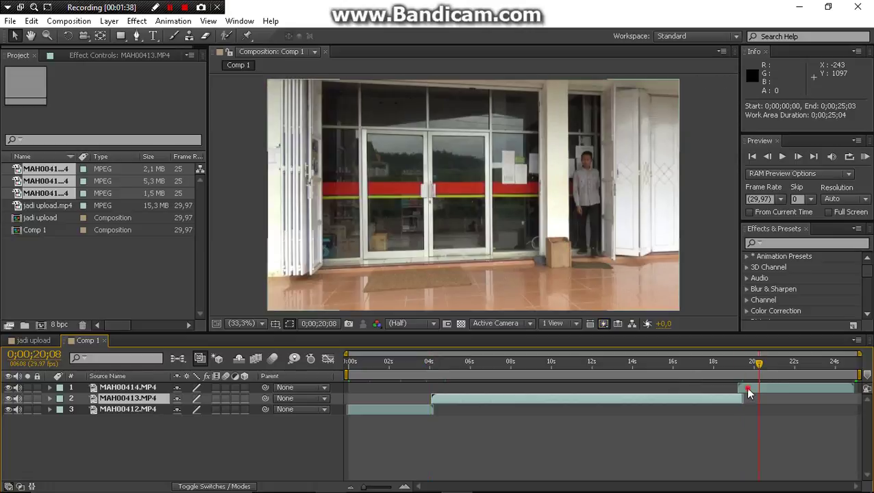
left_click(753, 392)
left_click(568, 400)
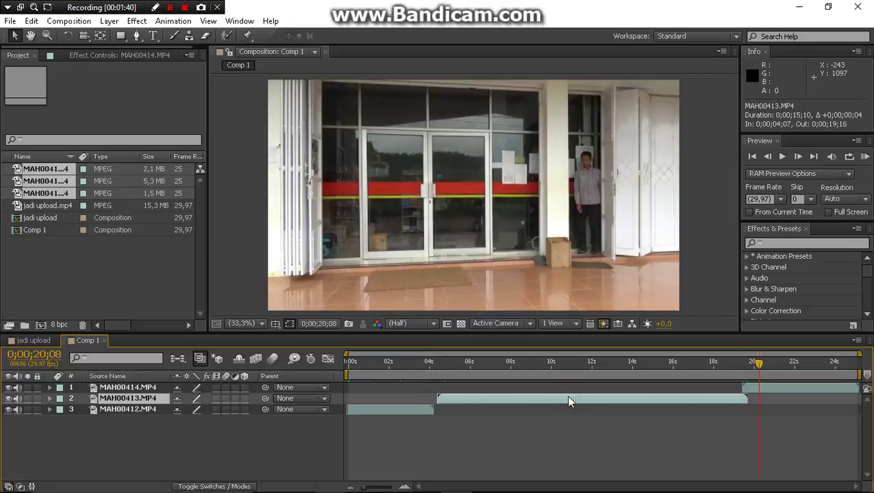
left_click_drag(571, 399, 573, 399)
left_click(771, 392)
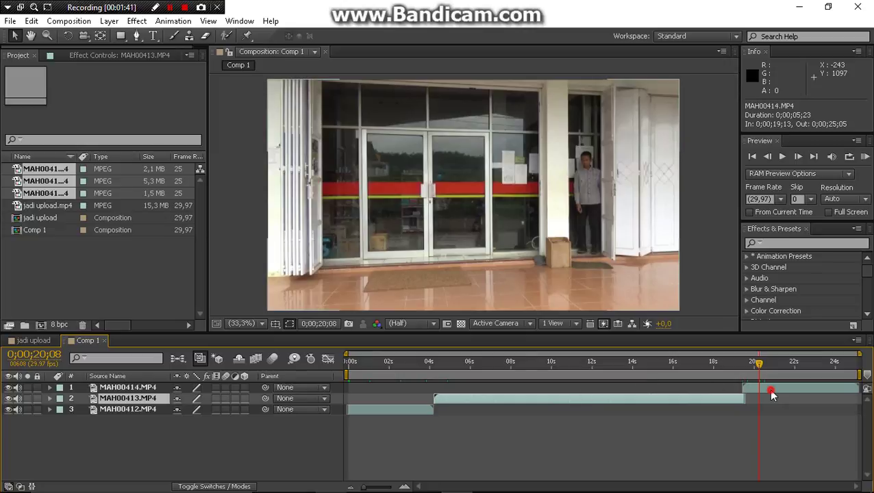
Set the current time to 0;00;00;23 and select the MAH00412 clip.
left_click(452, 363)
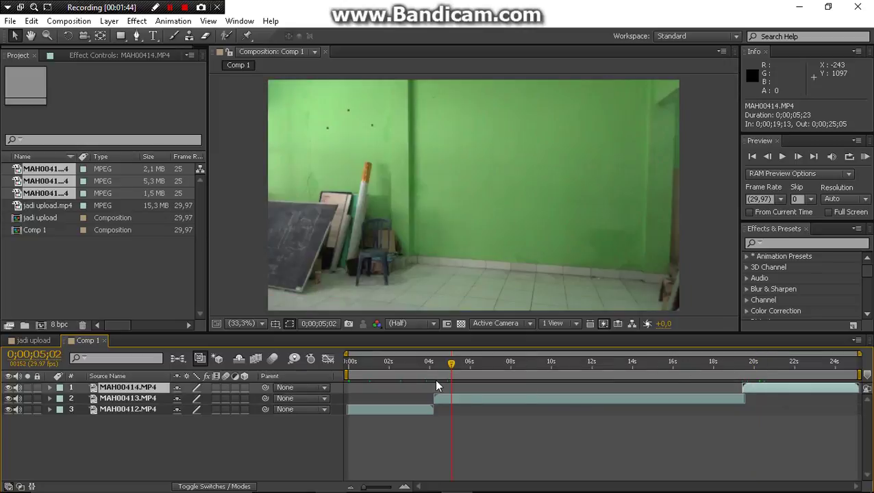
mouse_move(453, 365)
left_mouse_down()
mouse_move(395, 365)
mouse_move(363, 377)
left_mouse_up()
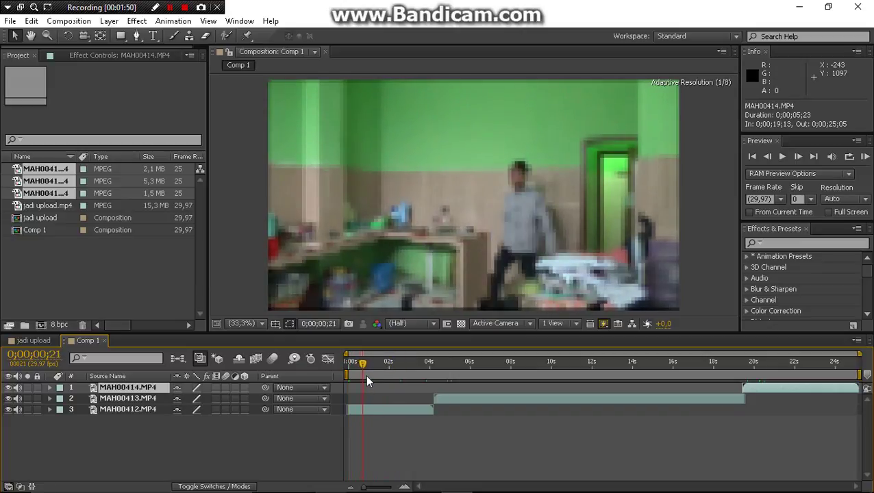
left_click_drag(363, 379, 365, 375)
left_click(364, 411)
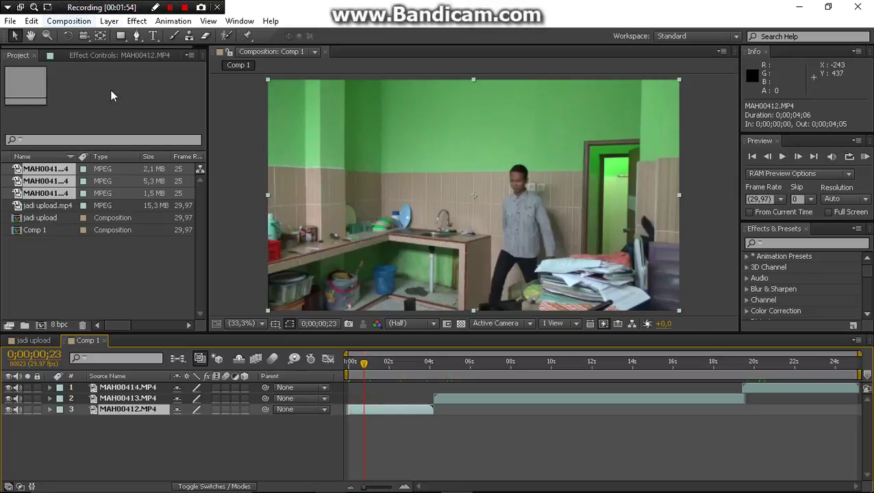
Split the MAH00412 layer at 0;00;00;23 with Edit > Split Layer.
left_click(32, 20)
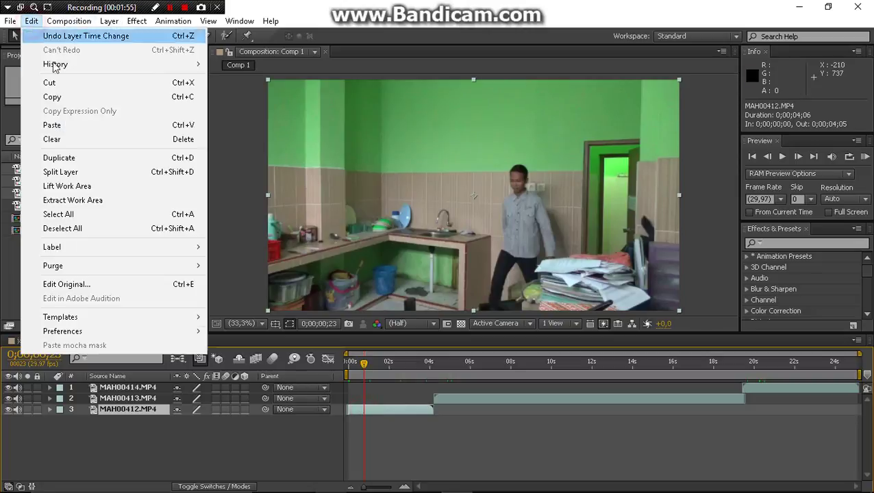
left_click(388, 449)
left_click(379, 411)
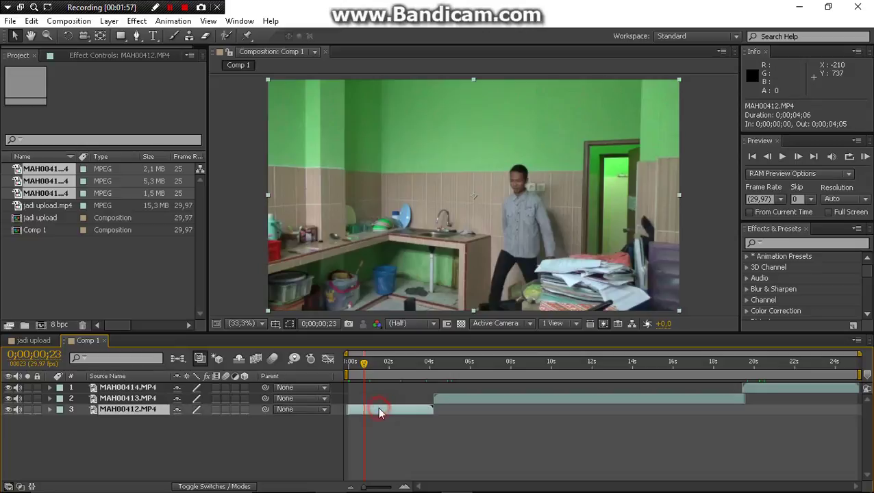
left_click(32, 20)
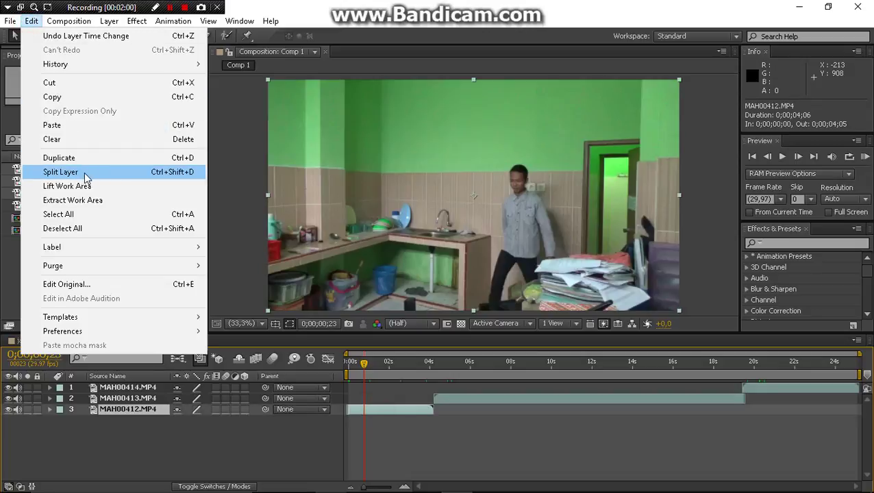
left_click(61, 172)
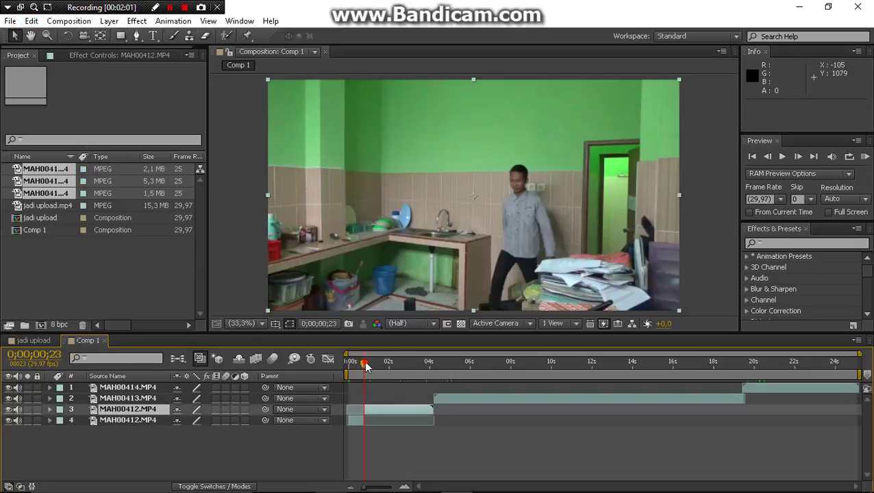
Scrub through the footage and park the time indicator around 10 seconds.
mouse_move(366, 366)
left_mouse_down()
mouse_move(535, 392)
mouse_move(625, 385)
mouse_move(643, 368)
left_mouse_up()
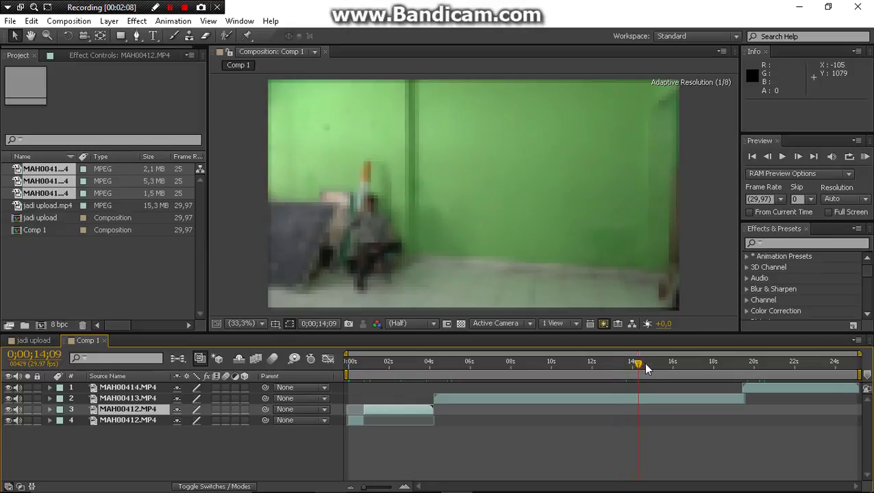
left_click_drag(651, 368, 648, 368)
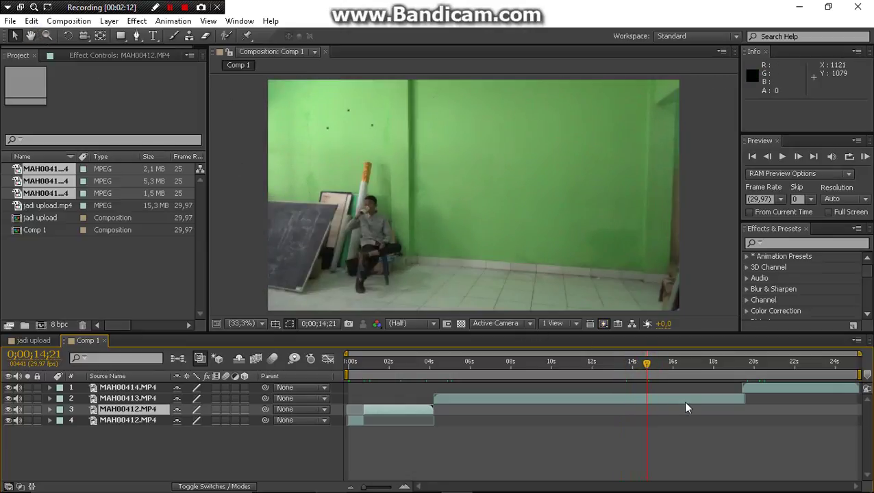
mouse_move(645, 367)
left_mouse_down()
mouse_move(583, 363)
mouse_move(592, 363)
left_mouse_up()
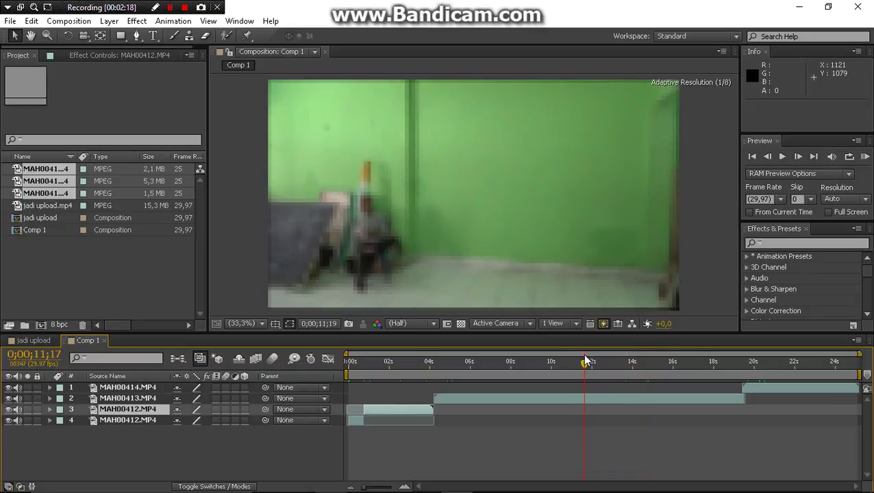
mouse_move(588, 361)
left_mouse_down()
mouse_move(529, 352)
mouse_move(533, 364)
mouse_move(548, 362)
left_mouse_up()
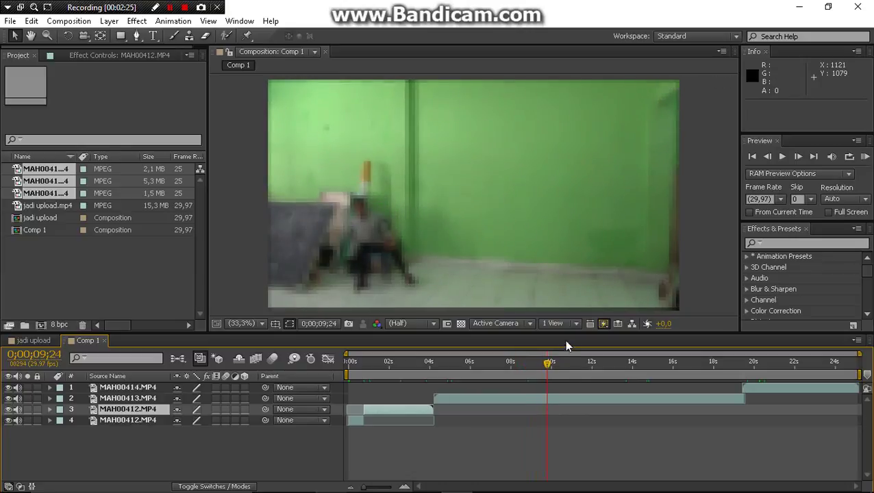
Split MAH00413 at 0;00;09;24 and again at 0;00;13;01.
left_click(544, 399)
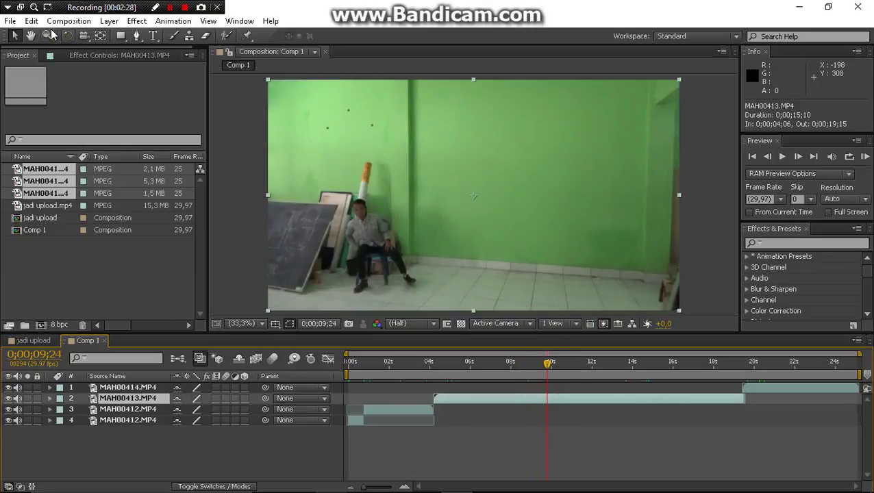
left_click(31, 21)
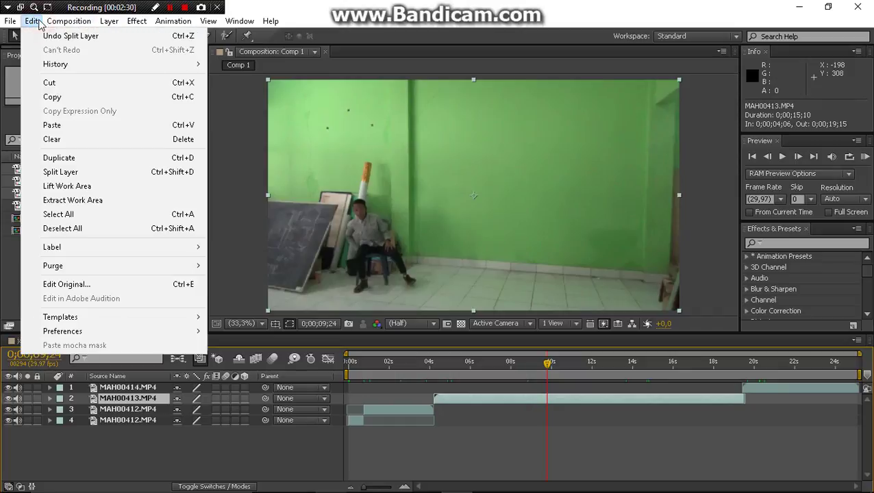
left_click(89, 172)
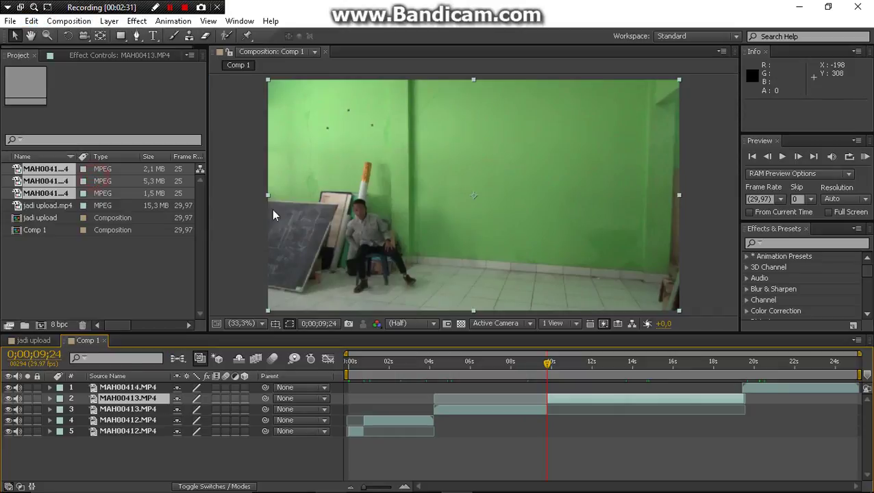
left_click_drag(550, 370, 593, 369)
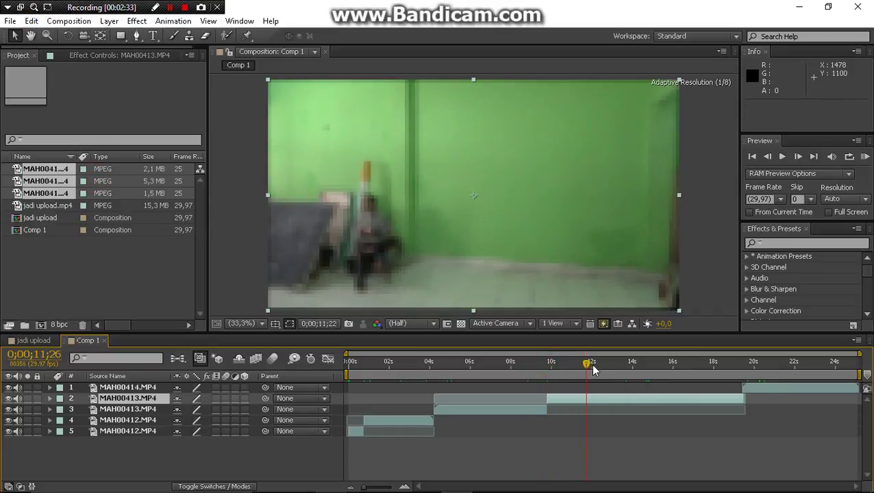
left_click(613, 369)
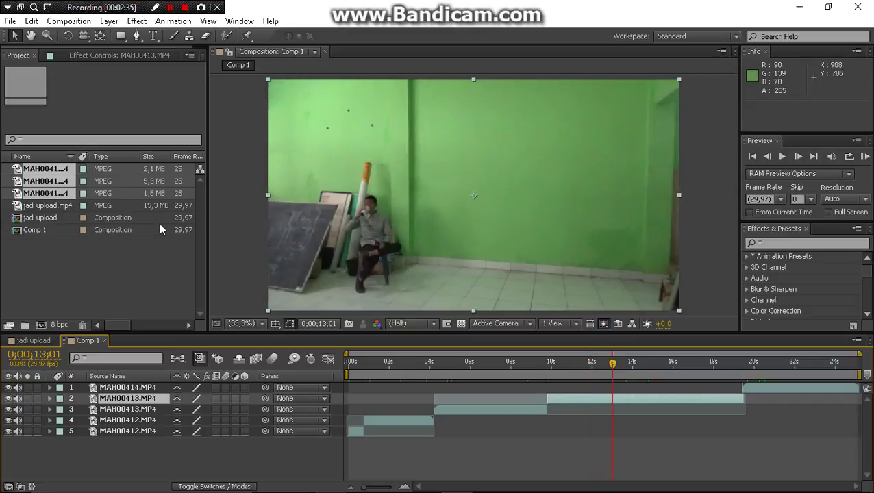
left_click(31, 21)
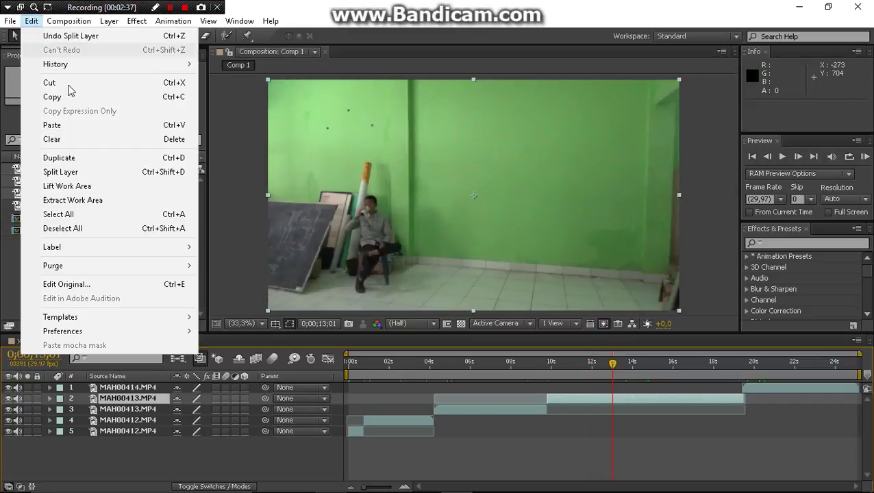
left_click(93, 172)
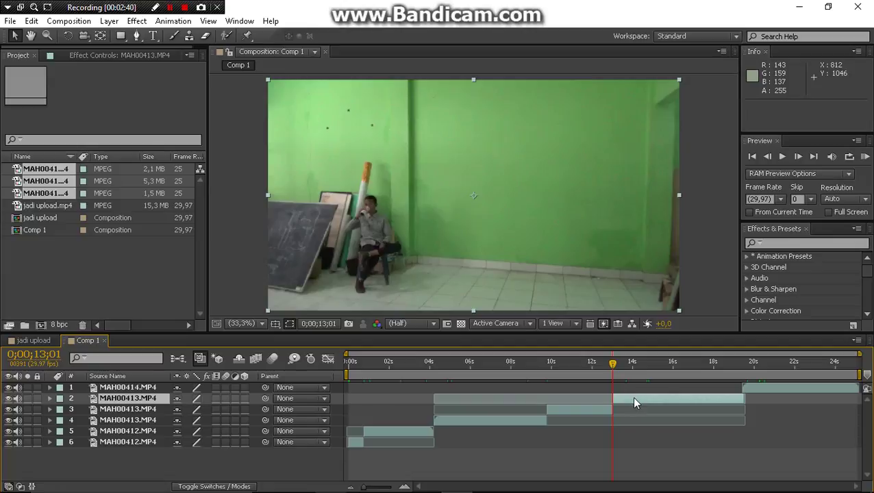
Delete the last MAH00413 piece and move MAH00414 to start around 13 seconds.
left_click(646, 368)
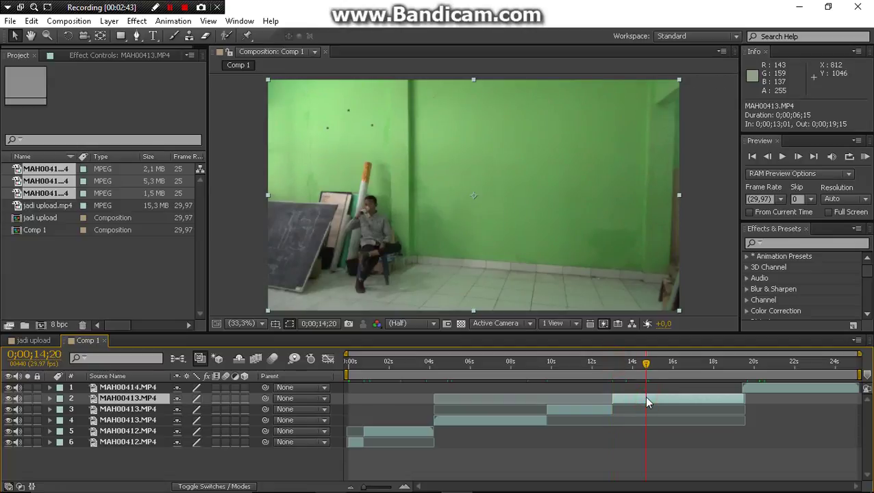
key("Delete")
left_click(762, 388)
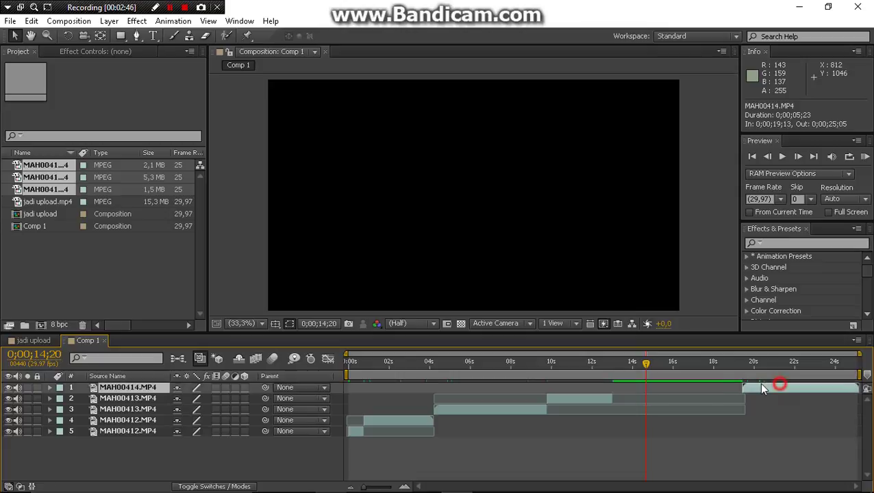
mouse_move(763, 388)
left_mouse_down()
mouse_move(648, 390)
mouse_move(621, 369)
mouse_move(662, 371)
mouse_move(657, 365)
left_mouse_up()
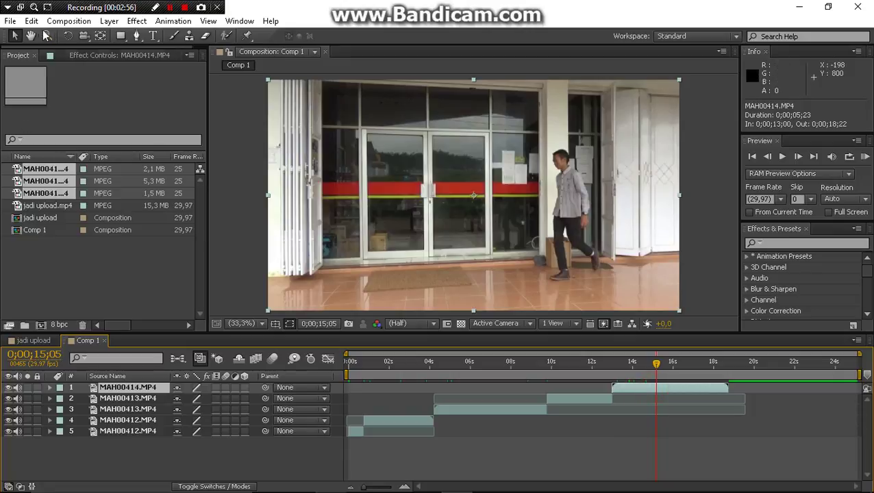
Split MAH00414 at 0;00;15;05 with Edit > Split Layer.
left_click(32, 21)
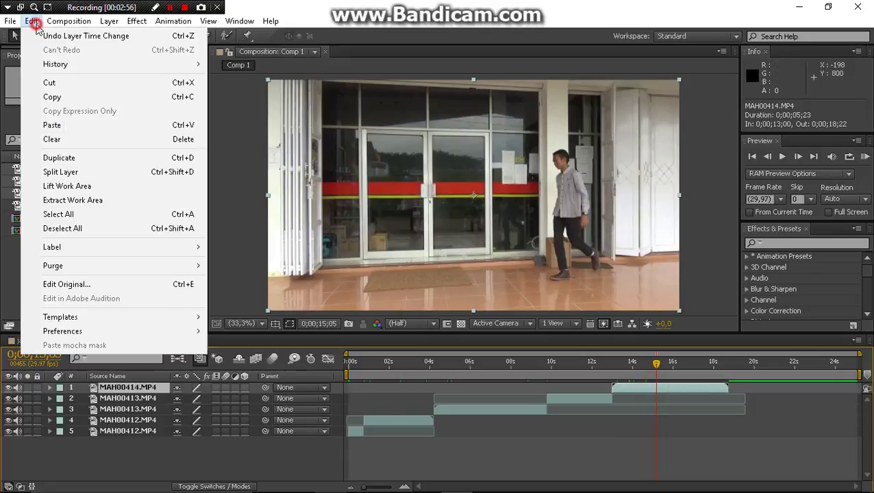
left_click(76, 173)
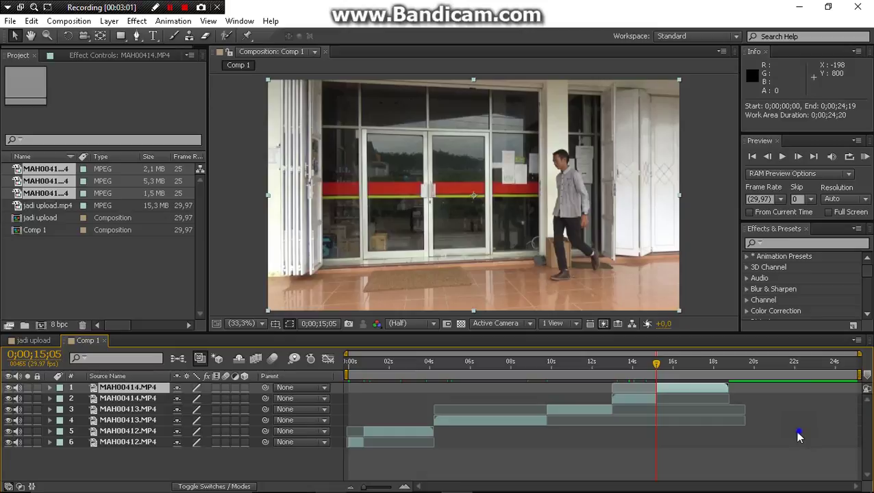
left_click_drag(390, 363, 583, 404)
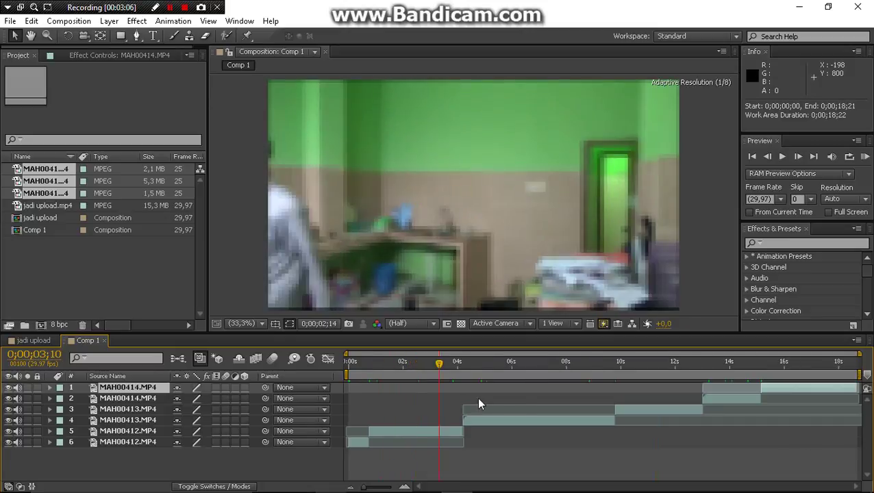
Time-stretch the MAH00412 clip on layer 5 to 20%, making it 0;00;00;21 long.
left_click(413, 431)
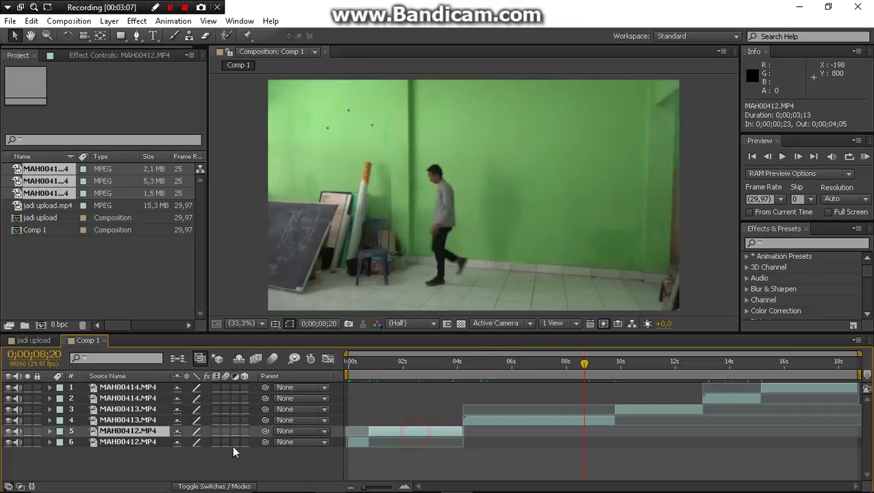
right_click(128, 438)
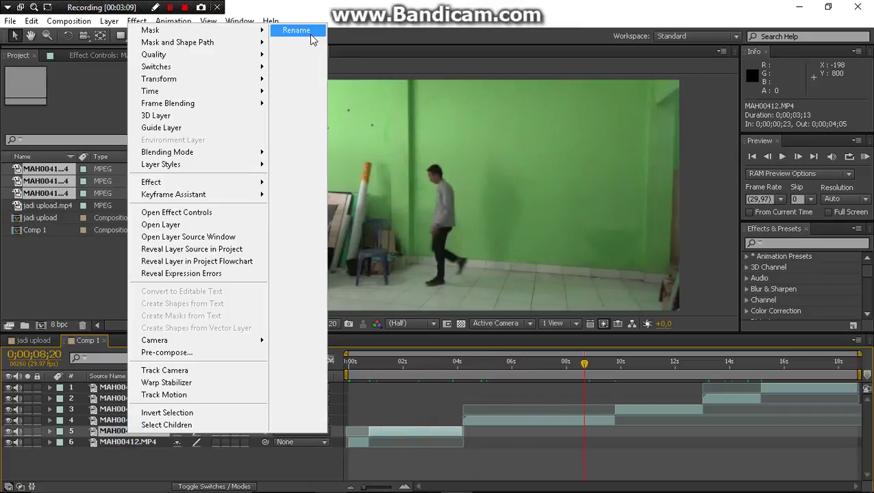
left_click(431, 430)
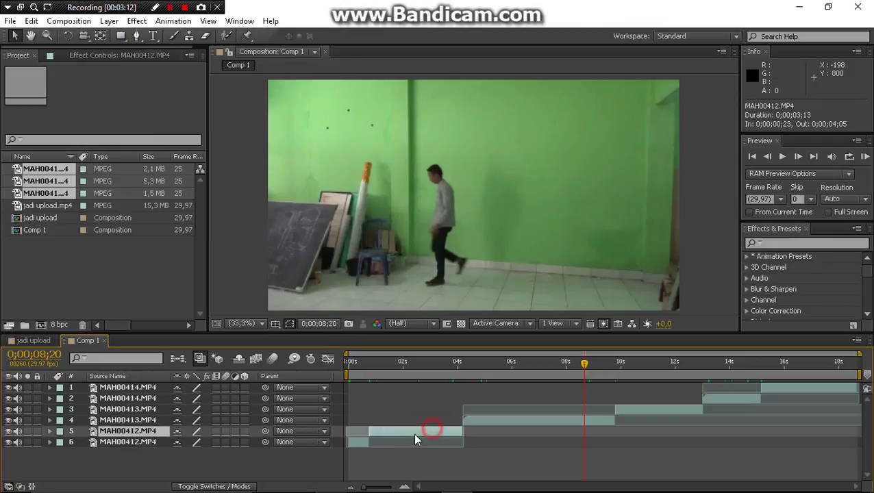
right_click(408, 432)
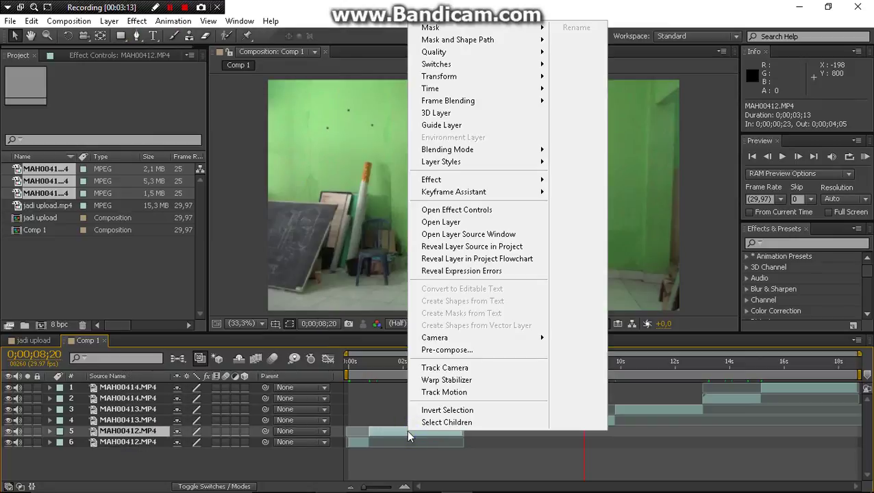
mouse_move(520, 89)
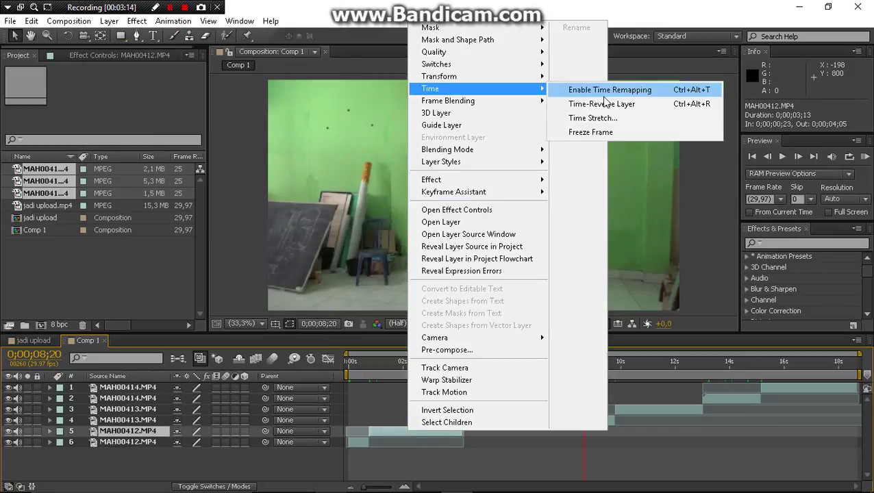
left_click(593, 118)
type("20")
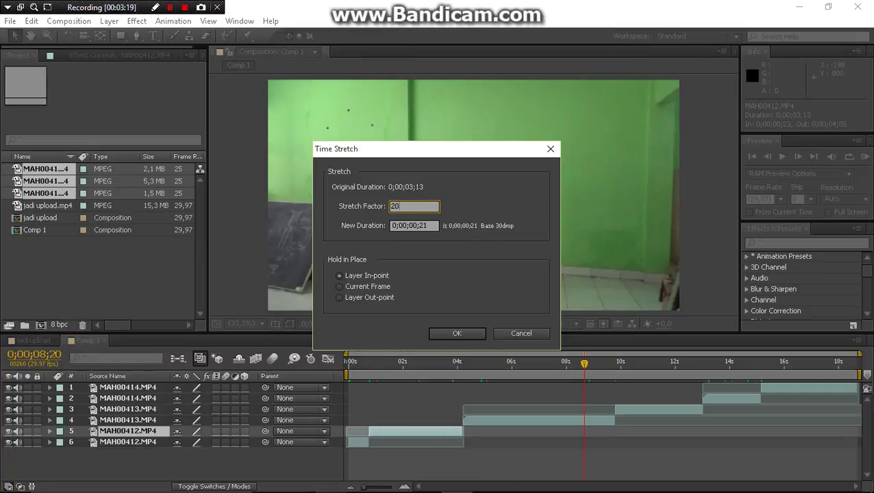
key("Return")
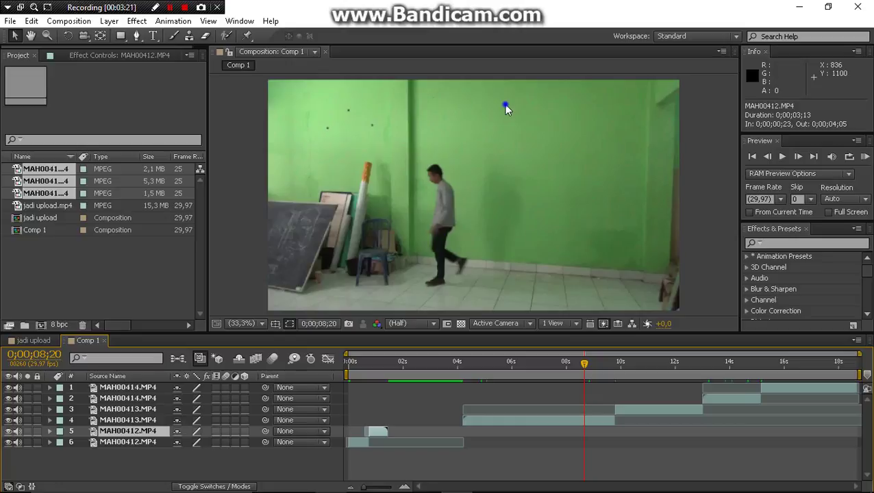
Slide layer 3's clip earlier and time-stretch layer 1's clip to 20%.
left_click(452, 334)
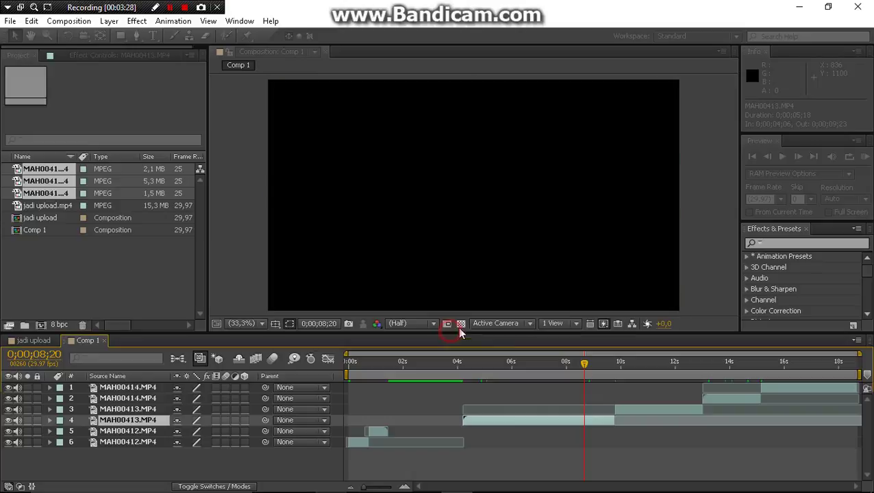
left_click_drag(674, 416, 578, 414)
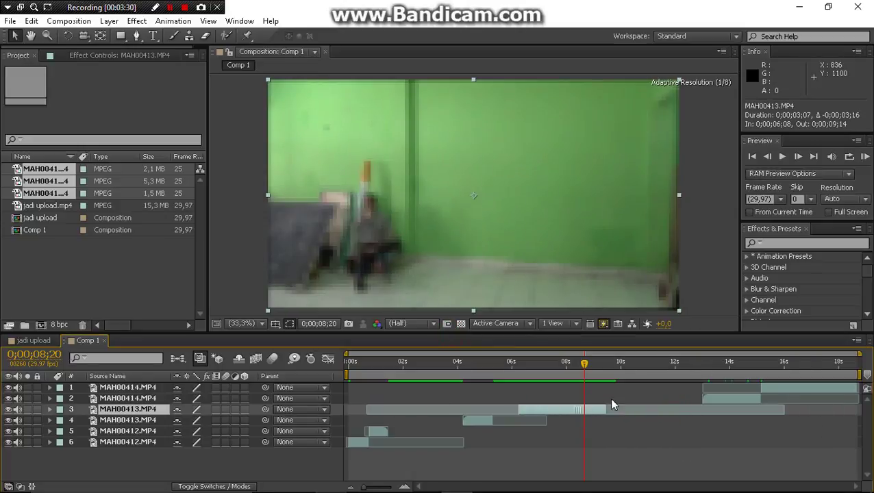
left_click_drag(587, 368, 778, 373)
right_click(780, 387)
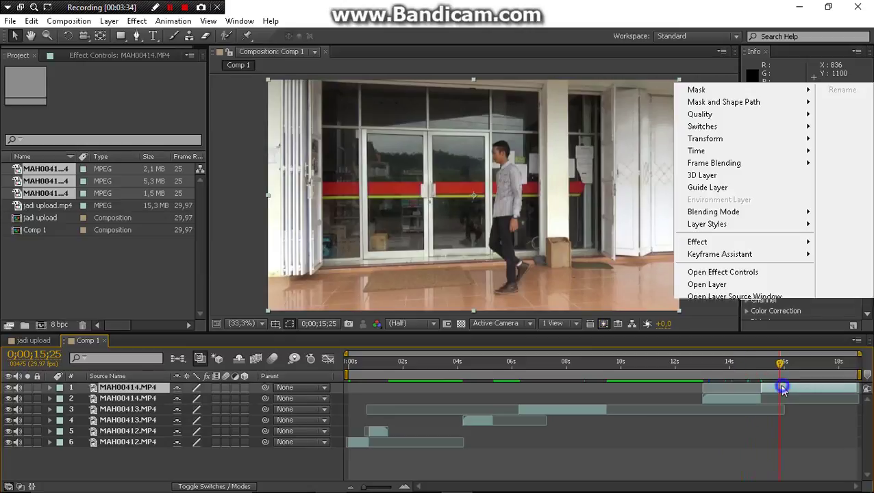
mouse_move(753, 150)
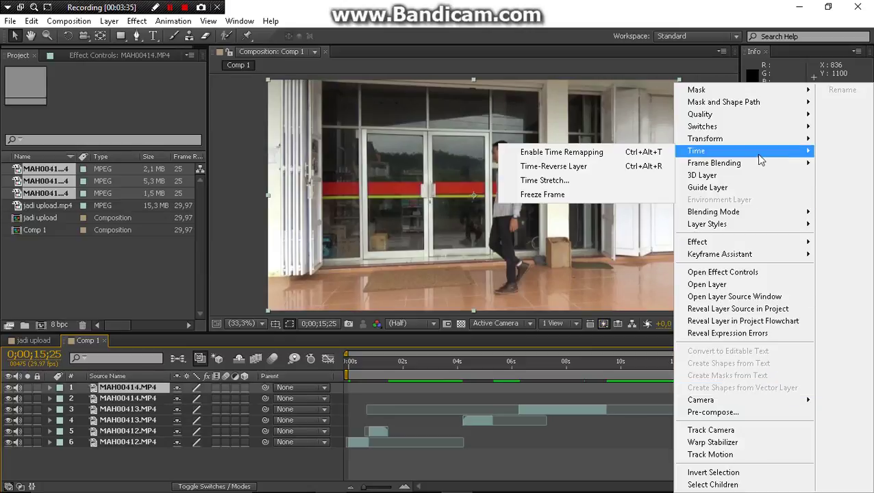
left_click(606, 181)
type("20")
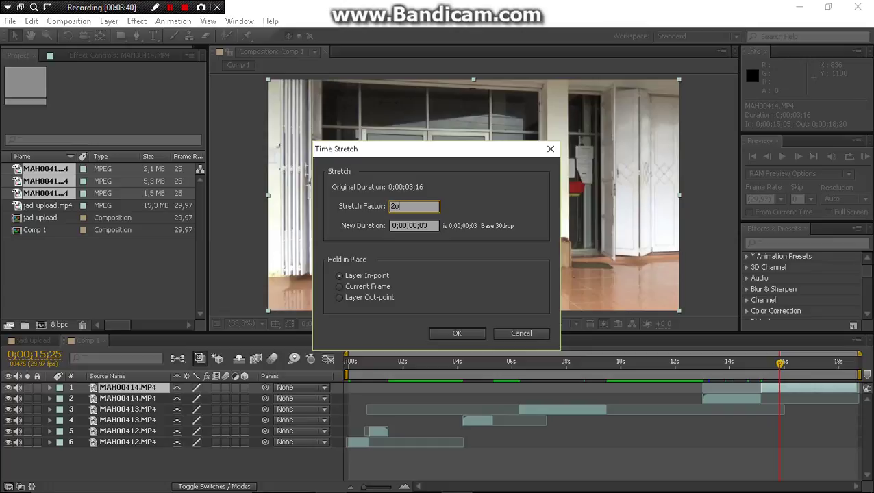
key("Return")
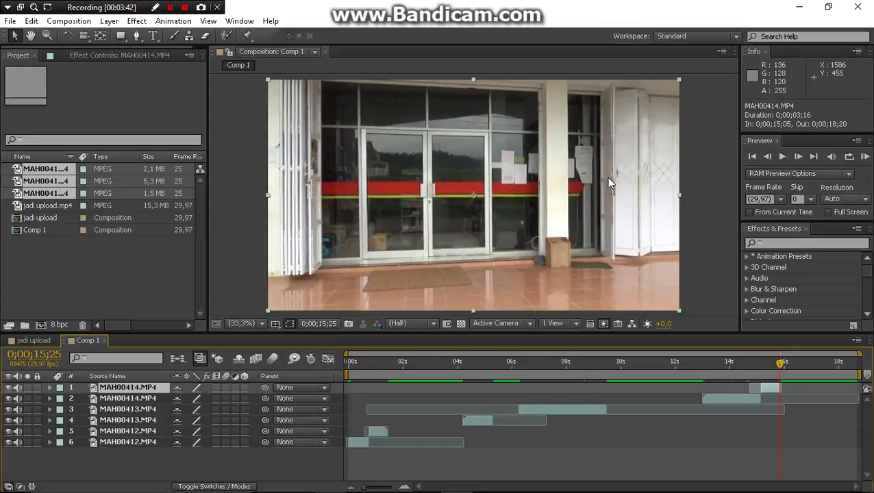
Line up layers 4, 3, 2 and 1 back to back and end the work area near 8 seconds.
left_click_drag(483, 421, 421, 420)
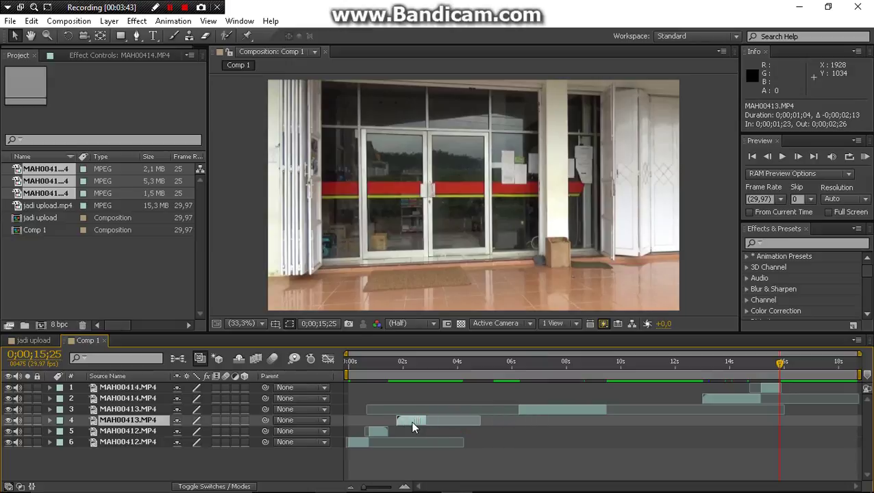
left_click_drag(527, 411, 430, 413)
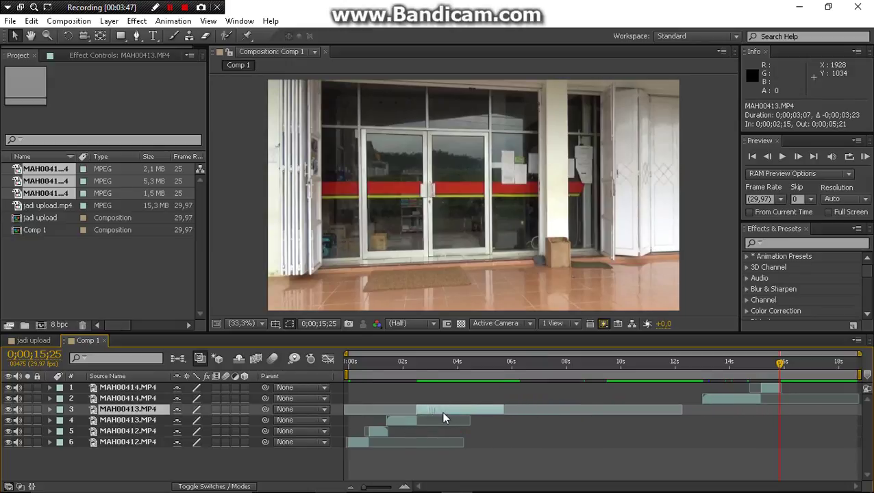
left_click(725, 399)
left_click_drag(659, 411, 526, 409)
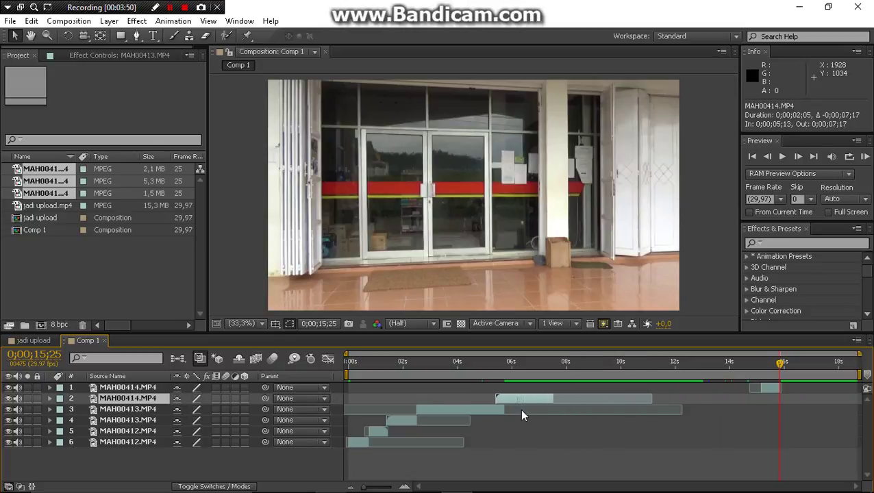
left_click_drag(767, 387, 570, 401)
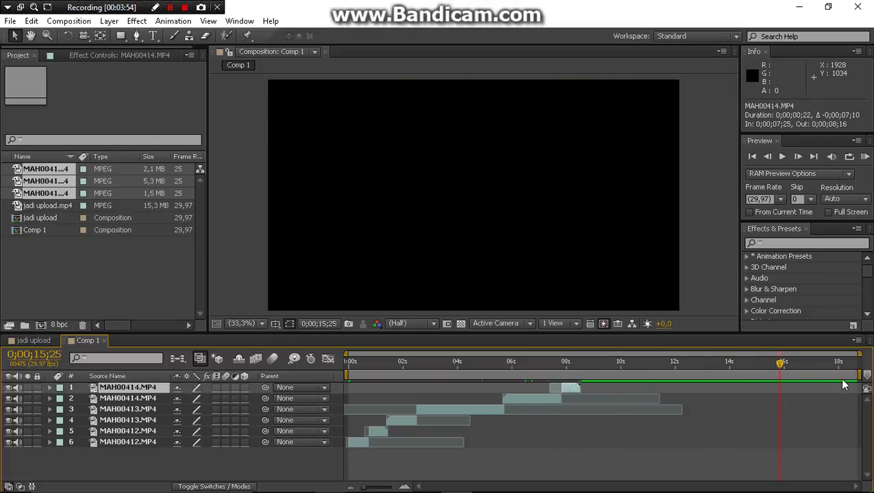
left_click_drag(859, 374, 841, 376)
left_click_drag(761, 376, 584, 375)
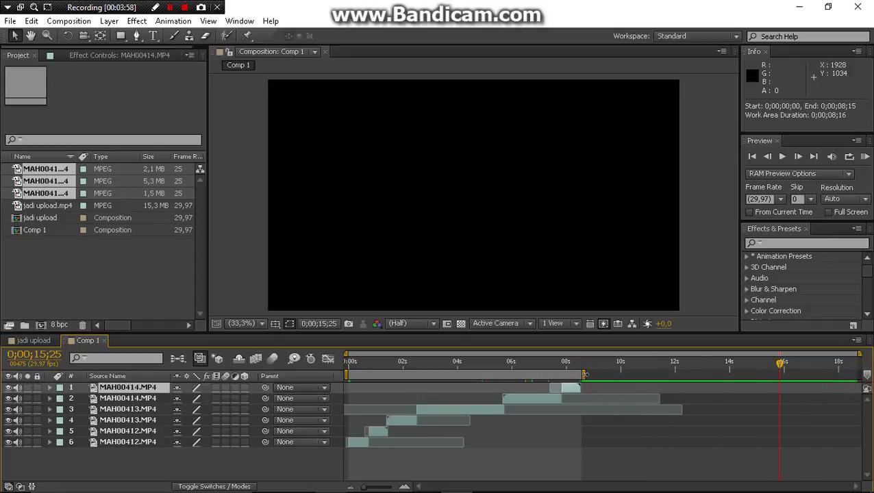
Trim Comp 1 to its work area at 0;00;08;18 and select layer 5's MAH00412 clip.
right_click(583, 375)
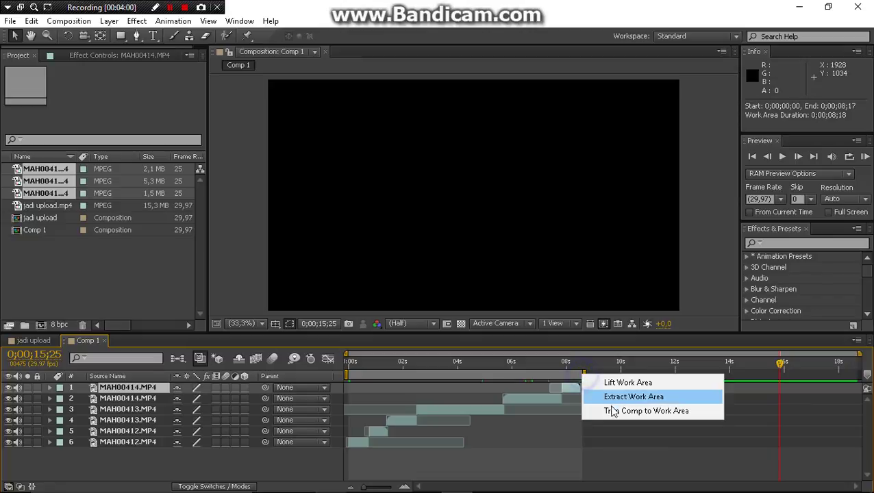
left_click(613, 411)
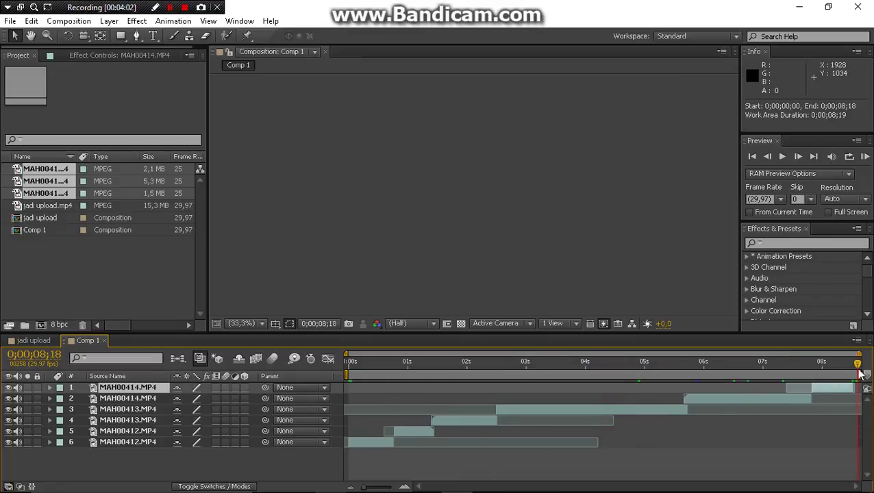
left_click_drag(858, 373, 335, 384)
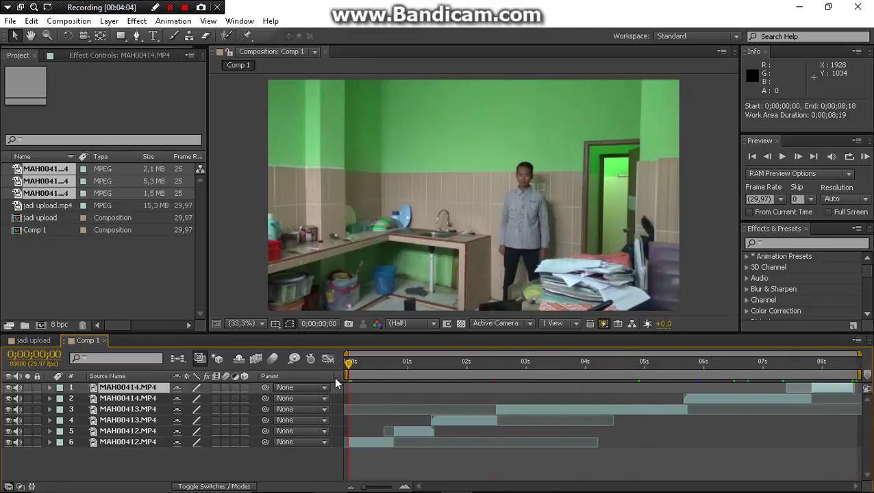
left_click_drag(349, 363, 406, 369)
left_click(414, 431)
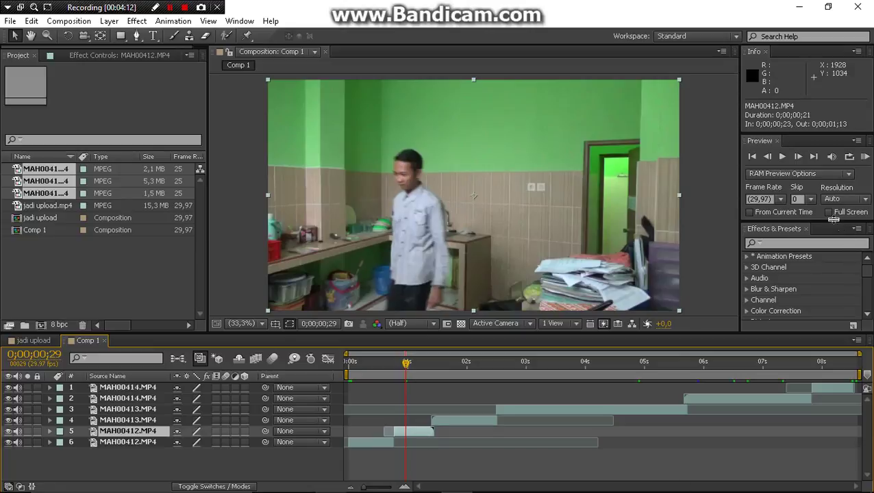
left_click_drag(836, 221, 839, 157)
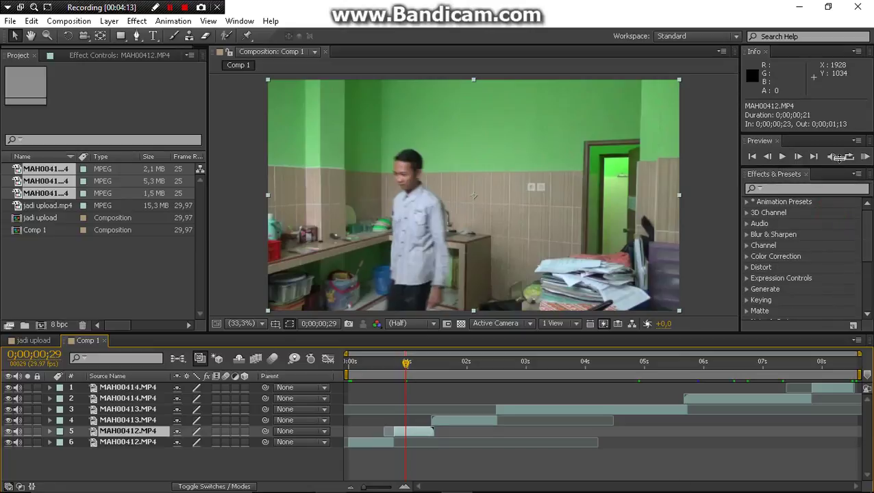
Search 'cc f' in Effects & Presets and apply CC Force Motion Blur to layer 5.
left_click(809, 189)
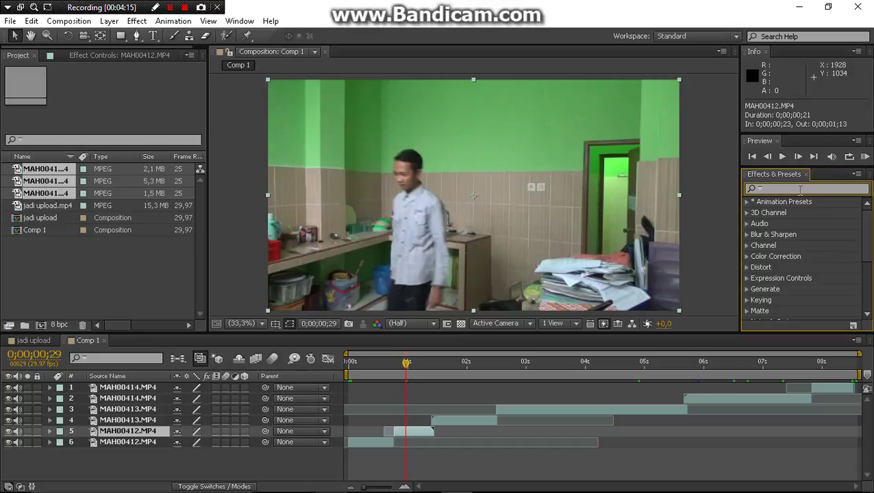
type("cc")
key("BackSpace")
key("BackSpace")
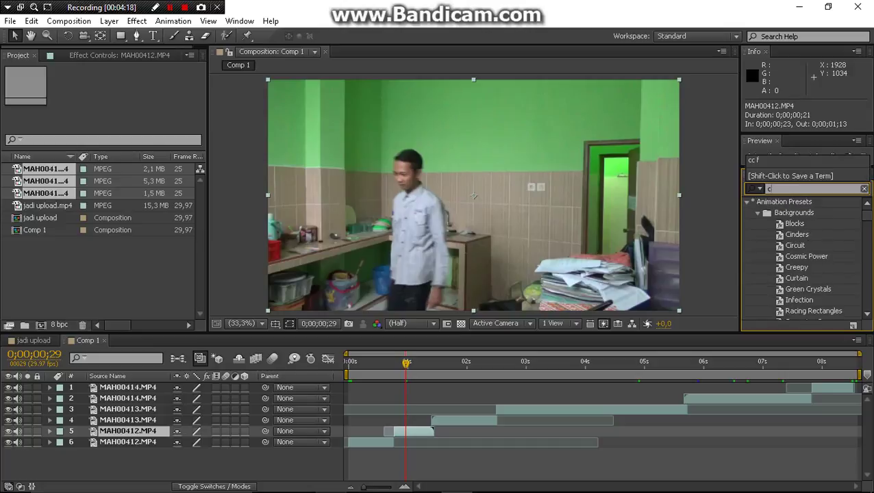
type("cc")
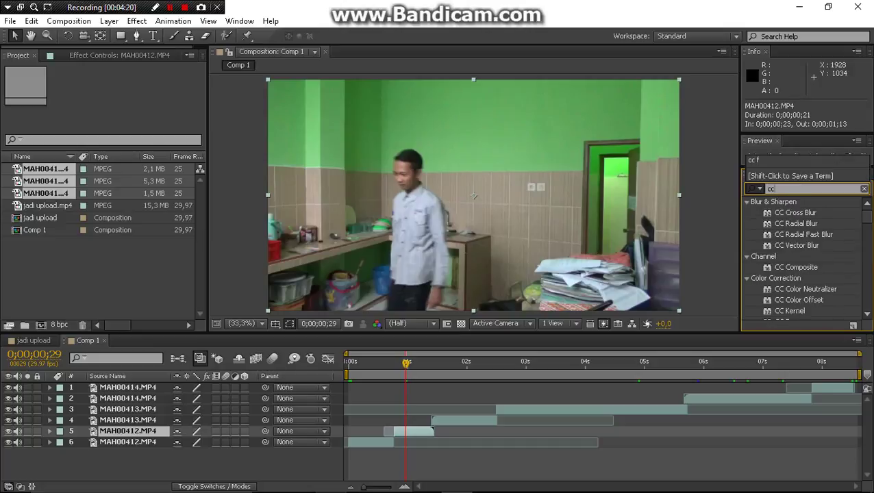
type(" f")
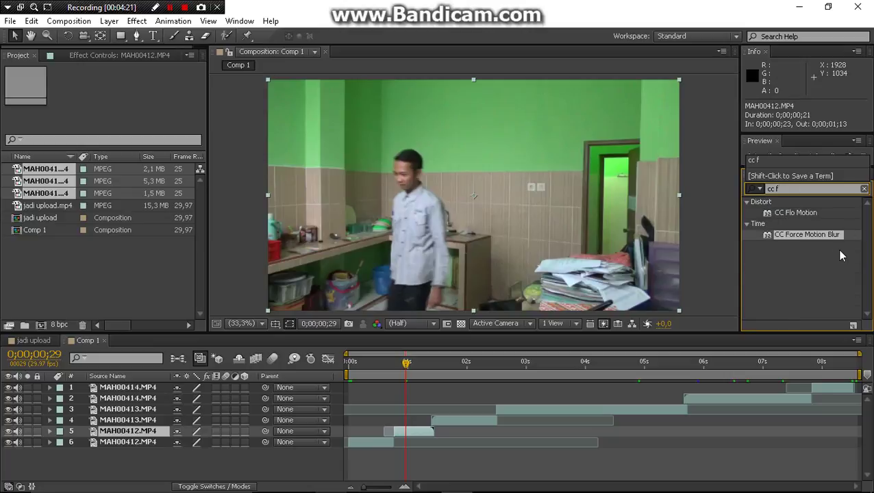
left_click(820, 235)
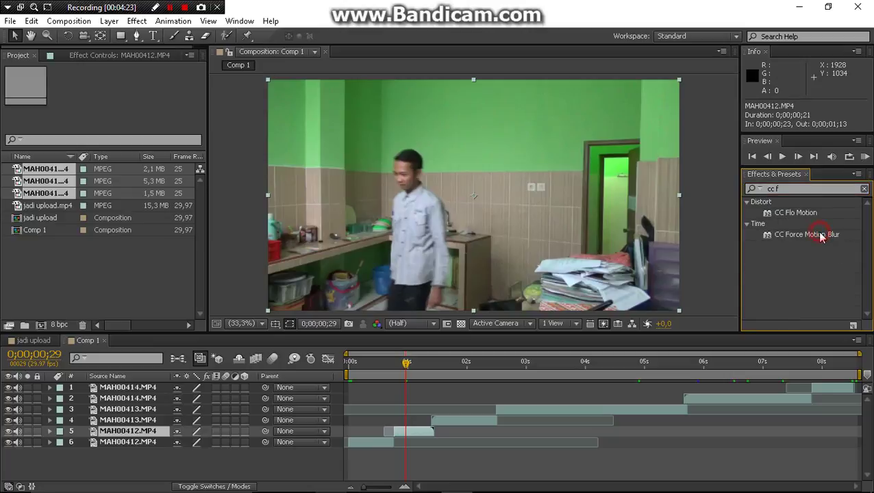
left_click(819, 235)
double_click(820, 235)
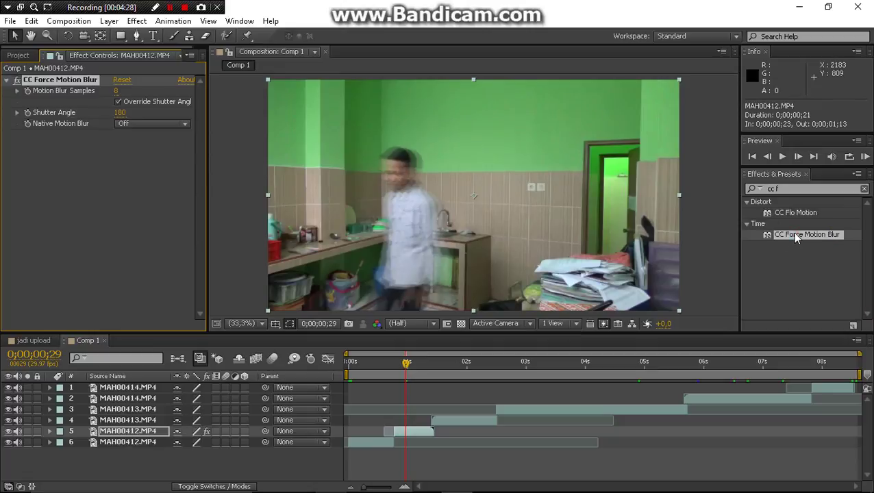
Delete the duplicate CC Force Motion Blur on layer 5 and raise its Shutter Angle to 1043.
mouse_move(795, 235)
left_mouse_down()
mouse_move(119, 435)
mouse_move(167, 427)
left_mouse_up()
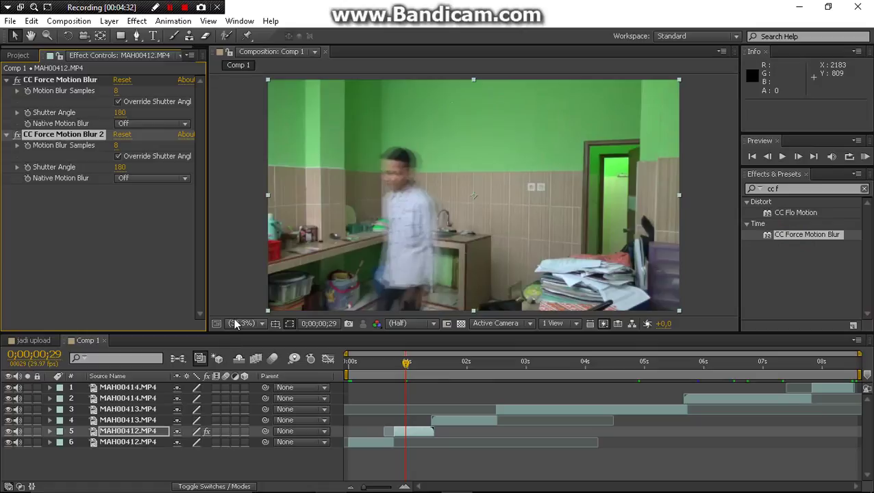
key("Delete")
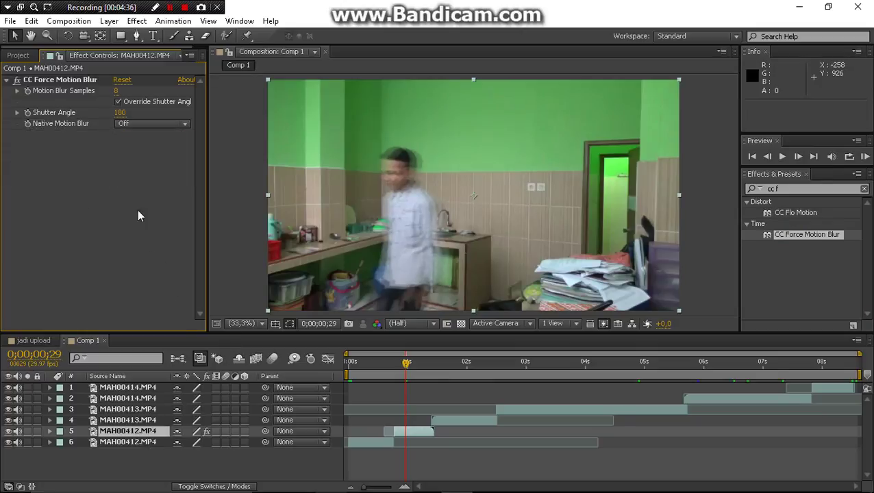
left_click_drag(117, 112, 481, 114)
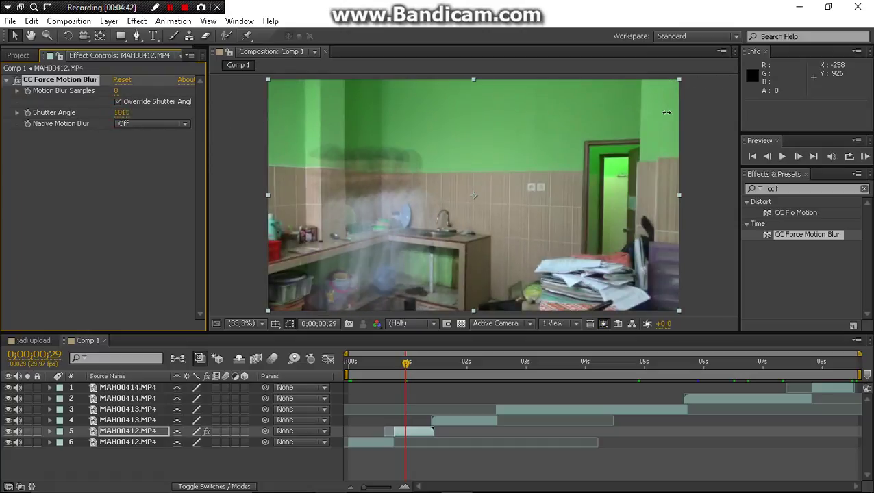
left_click_drag(480, 113, 670, 112)
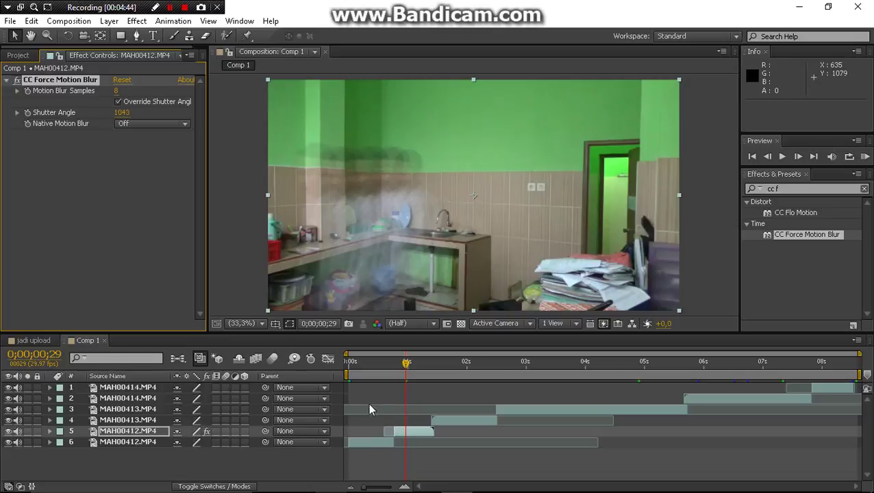
Move the playhead to 1;00 and bring up the MAH00412.MP4 layer's context menu.
left_click_drag(406, 363, 394, 363)
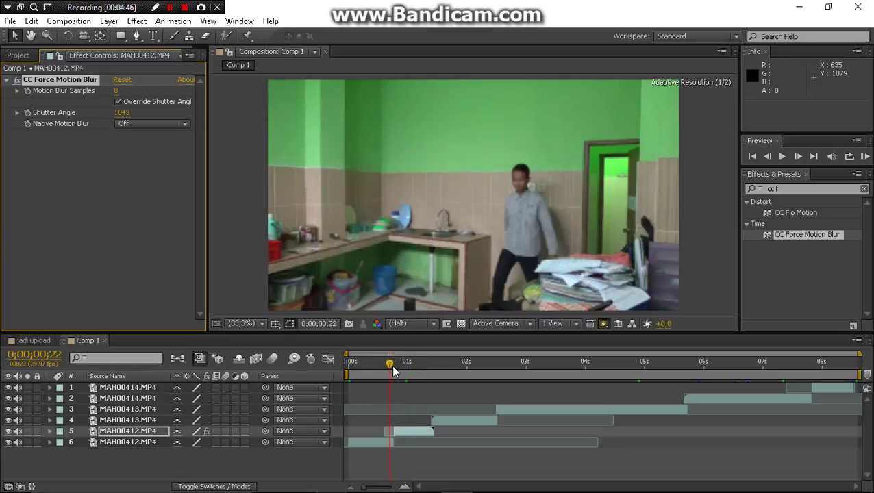
left_click(407, 366)
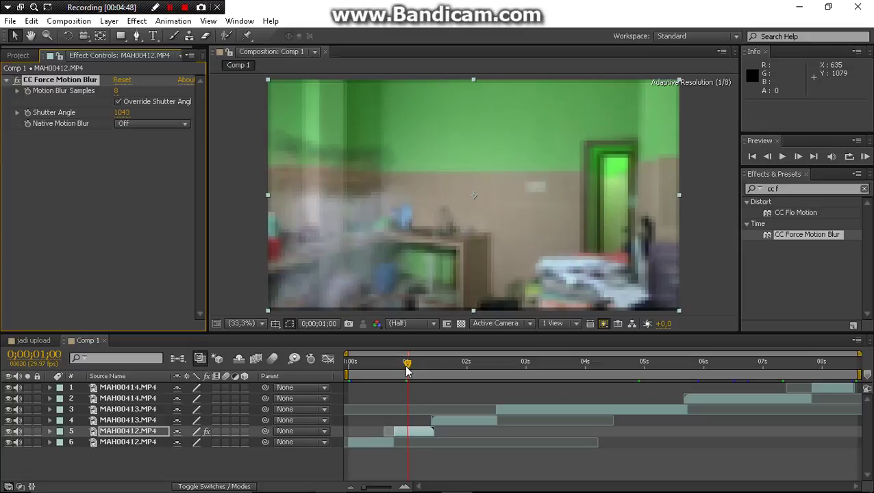
left_click(143, 431)
right_click(135, 432)
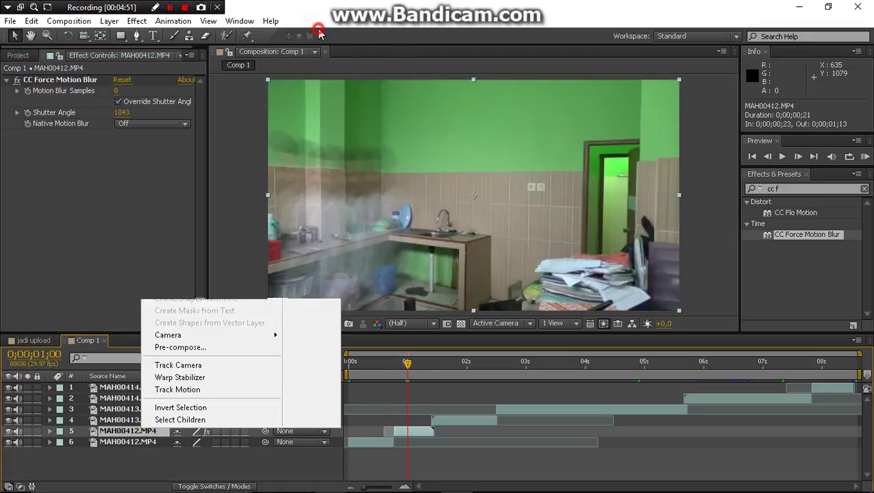
Rename the MAH00412.MP4 layer to 's 1'.
left_click(319, 32)
key("Return")
type("s 1`")
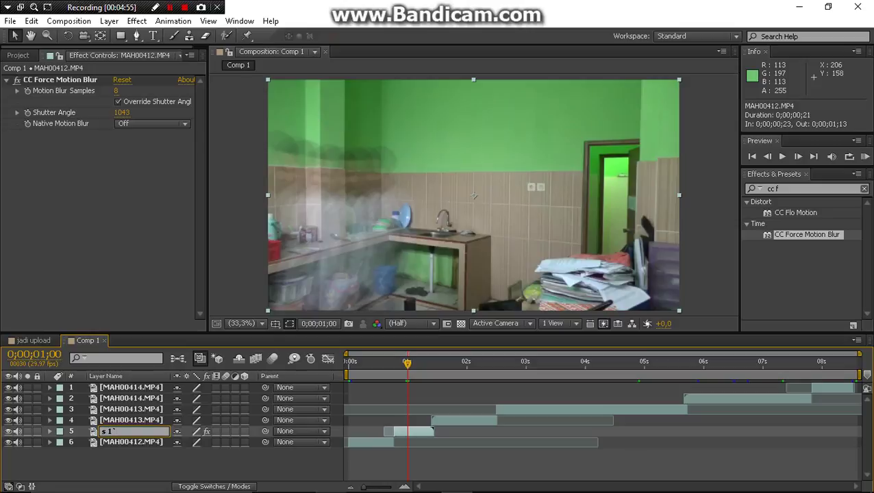
key("Return")
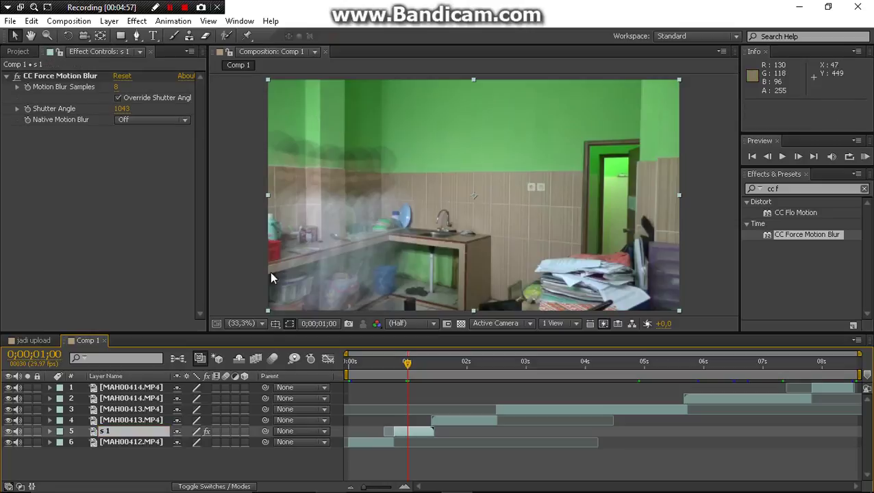
mouse_move(406, 365)
left_mouse_down()
mouse_move(487, 379)
mouse_move(478, 380)
left_mouse_up()
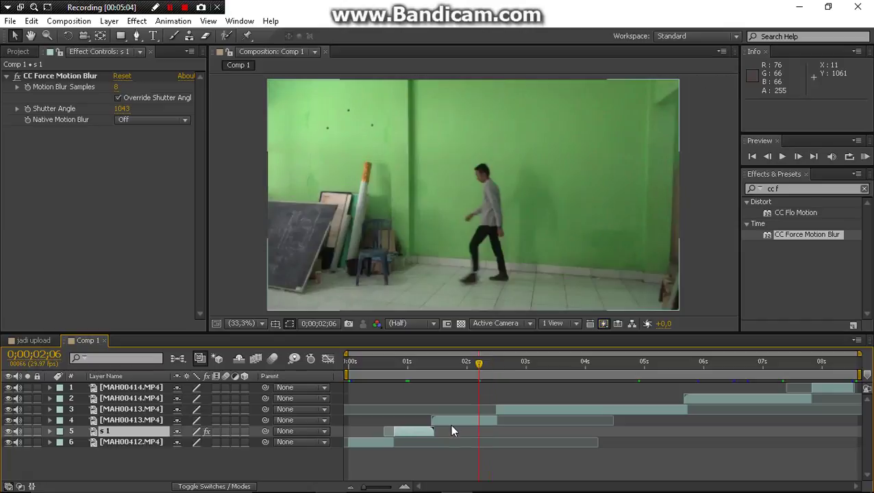
Rename the MAH00413.MP4 layer to 's2'.
left_click(152, 422)
right_click(151, 426)
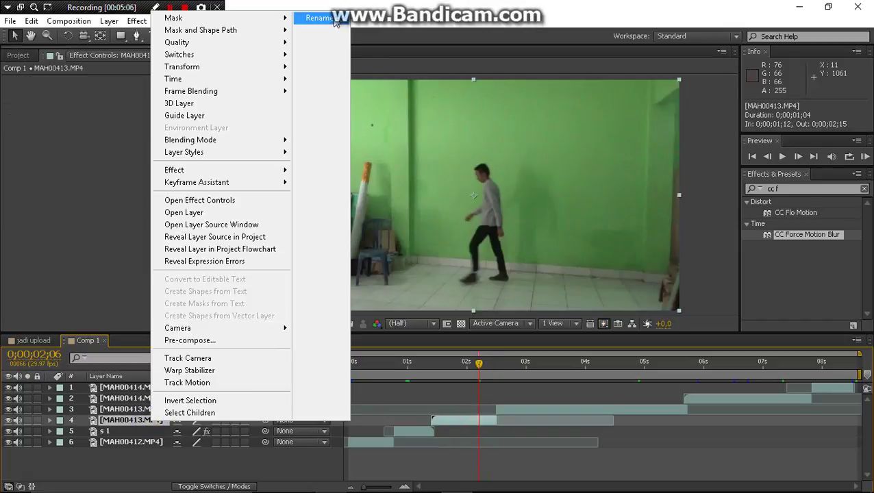
left_click(329, 16)
key("BackSpace")
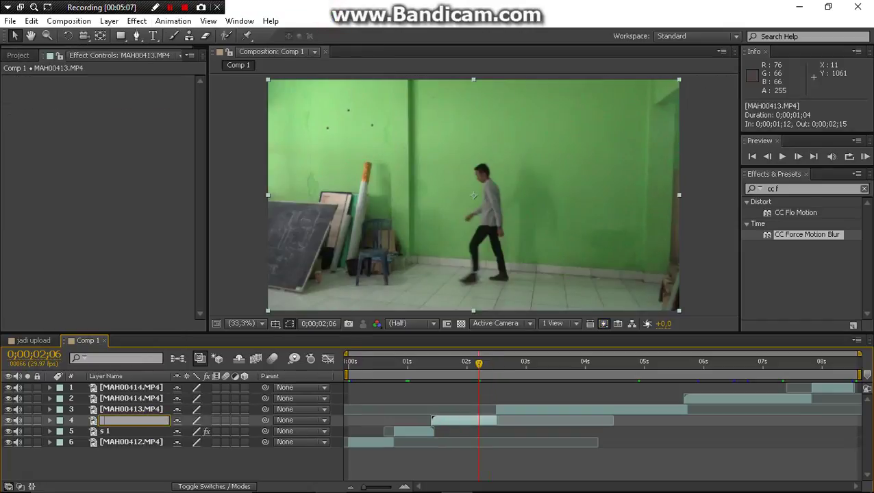
left_click(134, 420)
type("s2")
key("Return")
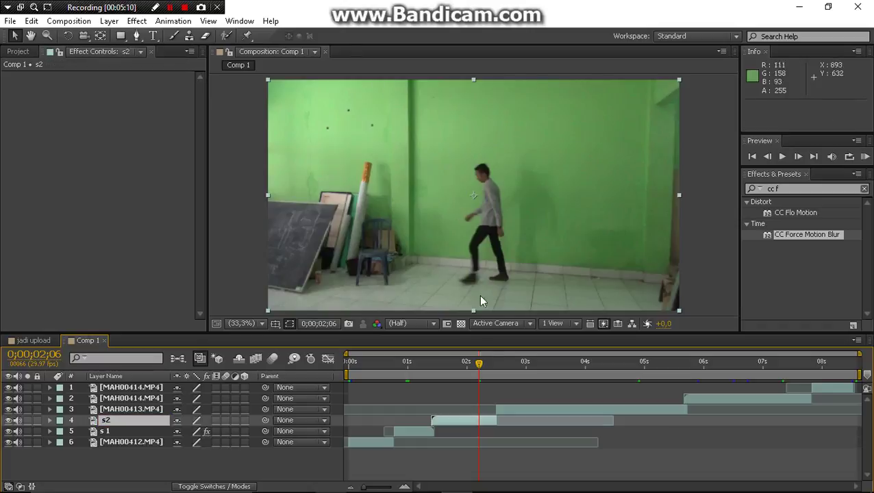
Rename the top MAH00414.MP4 layer to 's 3'.
left_click_drag(479, 363, 700, 401)
left_click(700, 401)
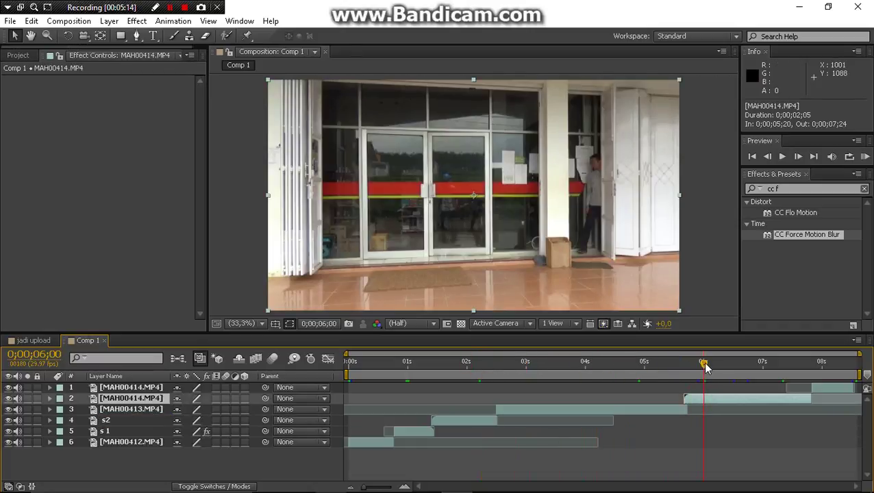
left_click_drag(704, 363, 826, 390)
left_click(829, 388)
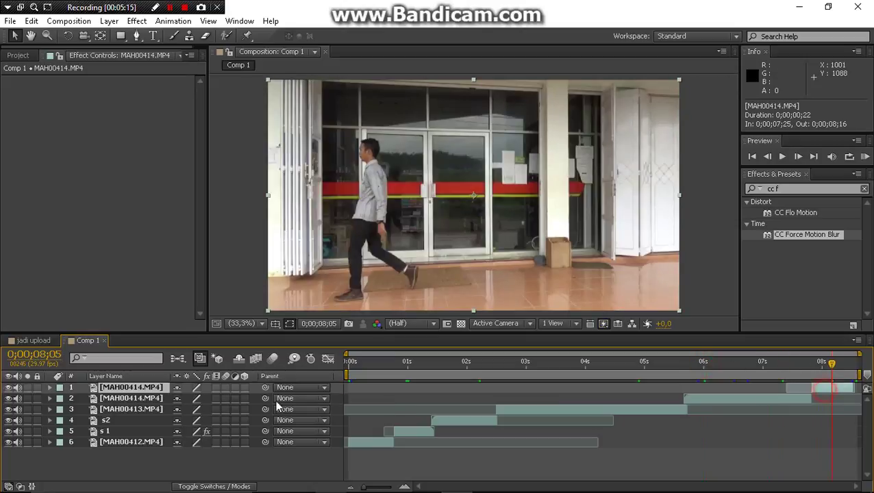
right_click(130, 388)
left_click(293, 89)
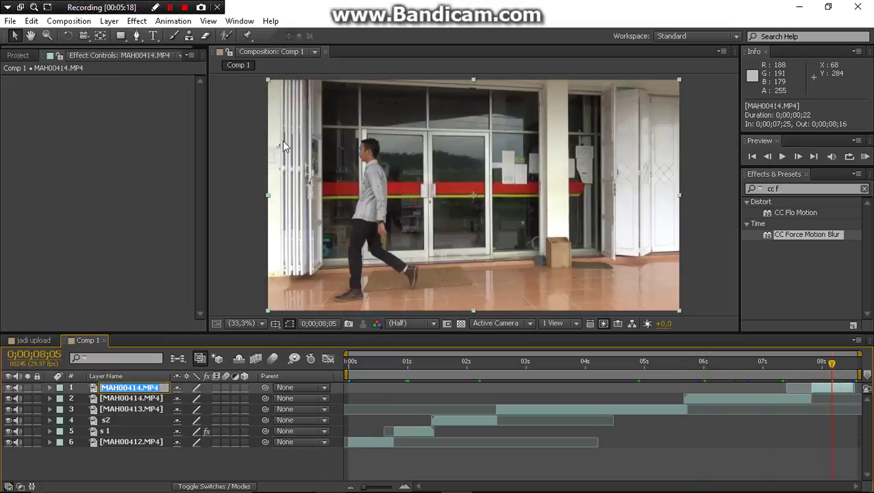
type("s 3")
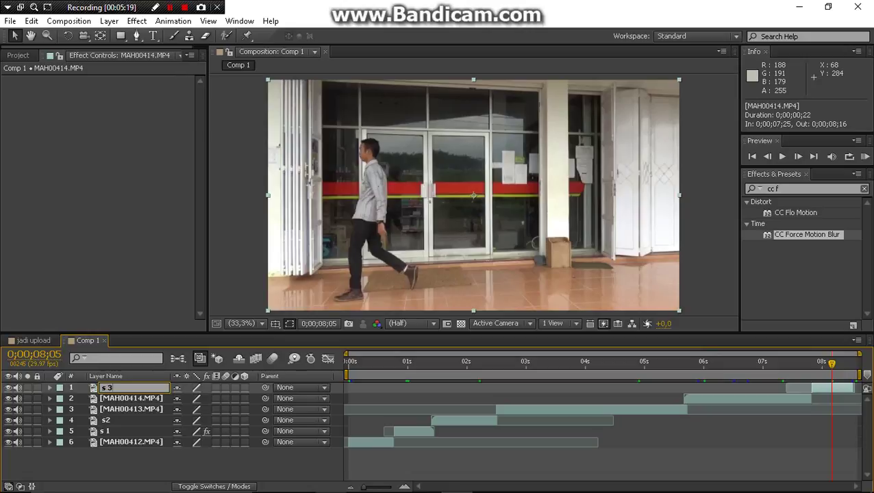
key("Return")
Correct the s2 layer's name to 's 2'.
left_click(123, 425)
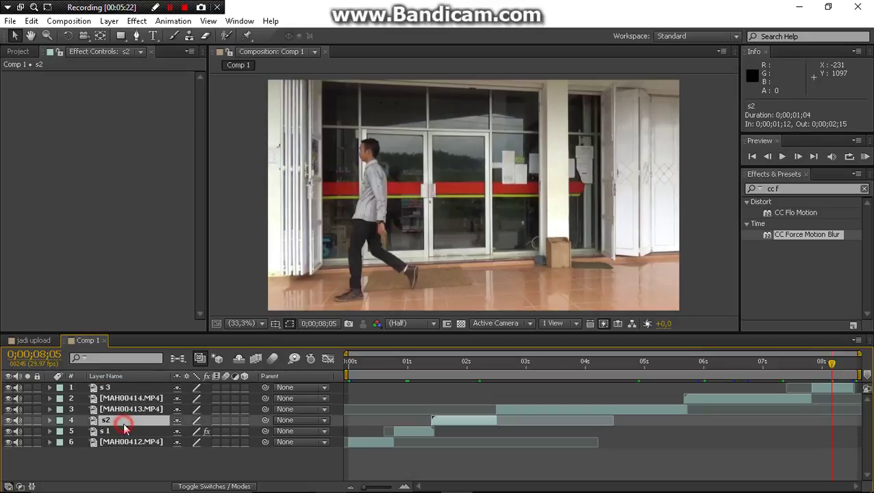
right_click(124, 428)
left_click(305, 22)
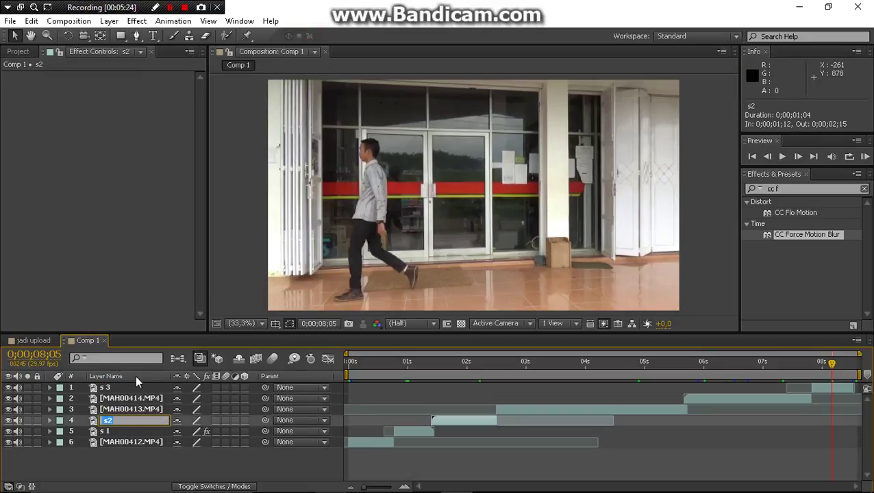
type("s")
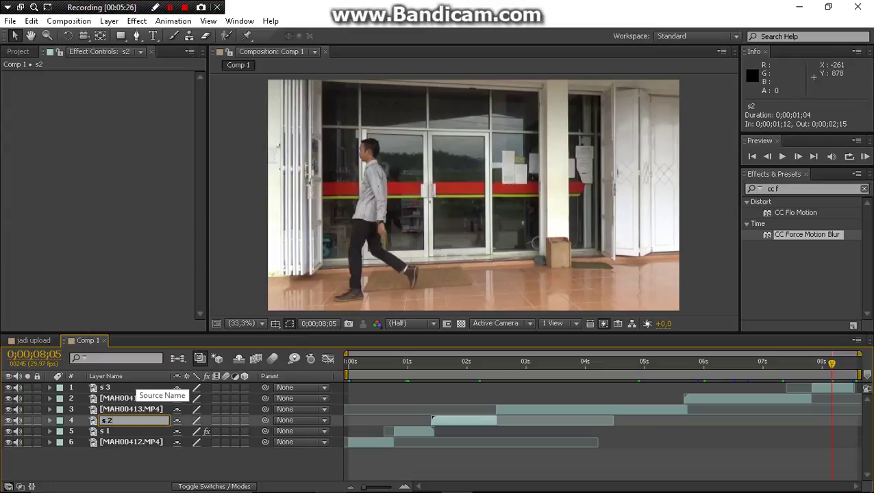
key("Return")
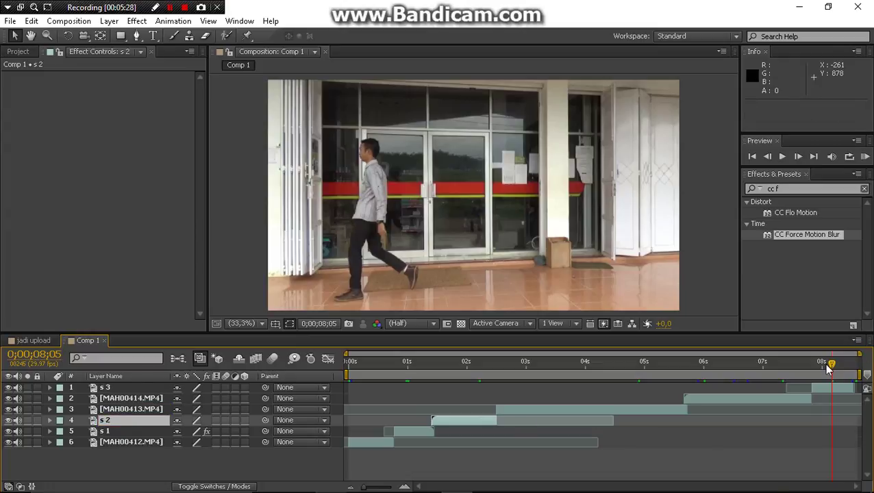
With the playhead at 1 second, copy the CC Force Motion Blur effect from layer s 1.
left_click_drag(833, 368, 412, 397)
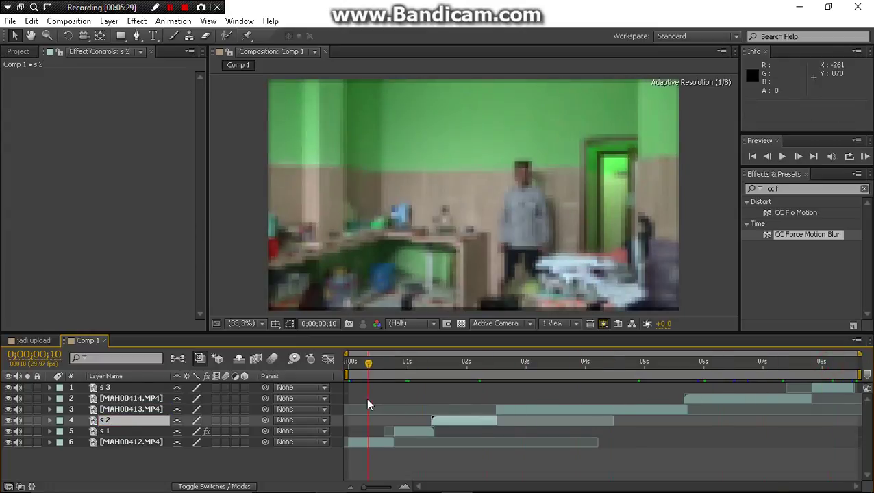
left_click(416, 440)
left_click(415, 432)
left_click(416, 362)
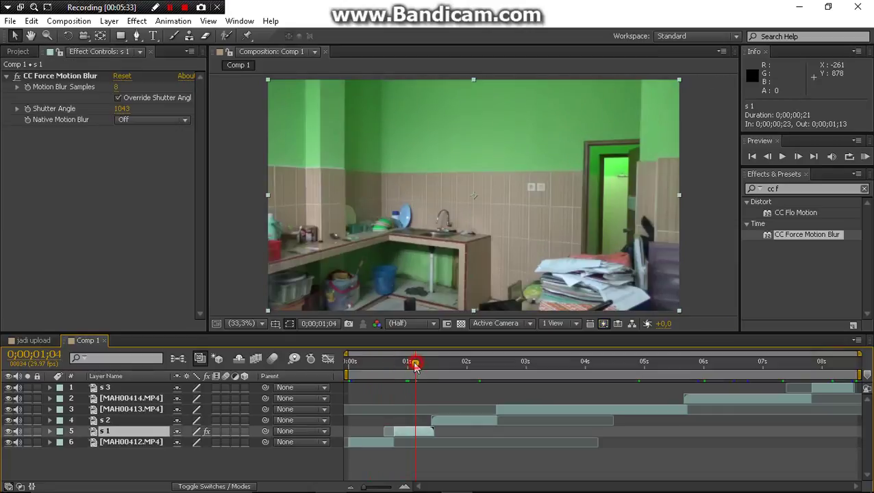
left_click_drag(414, 365, 407, 363)
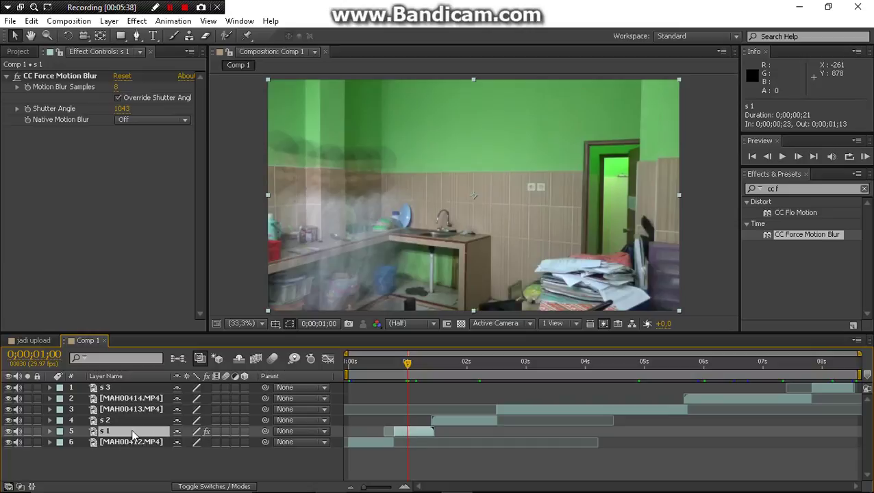
left_click(51, 78)
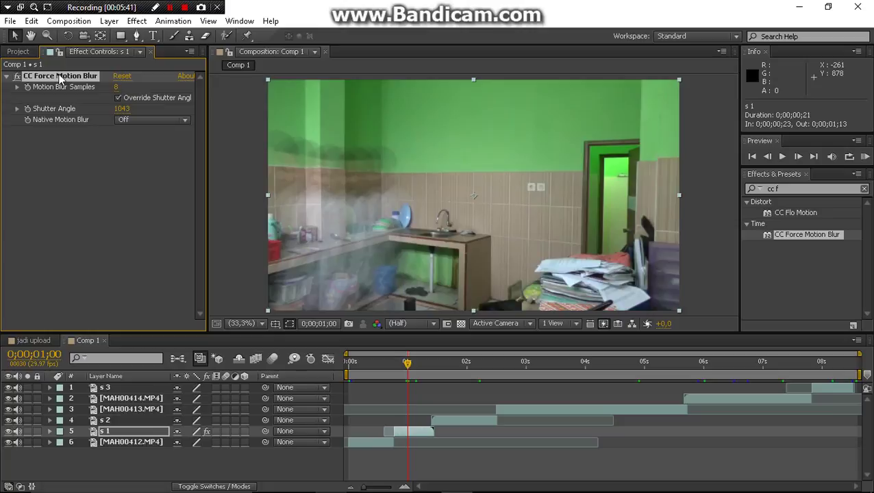
left_click(32, 21)
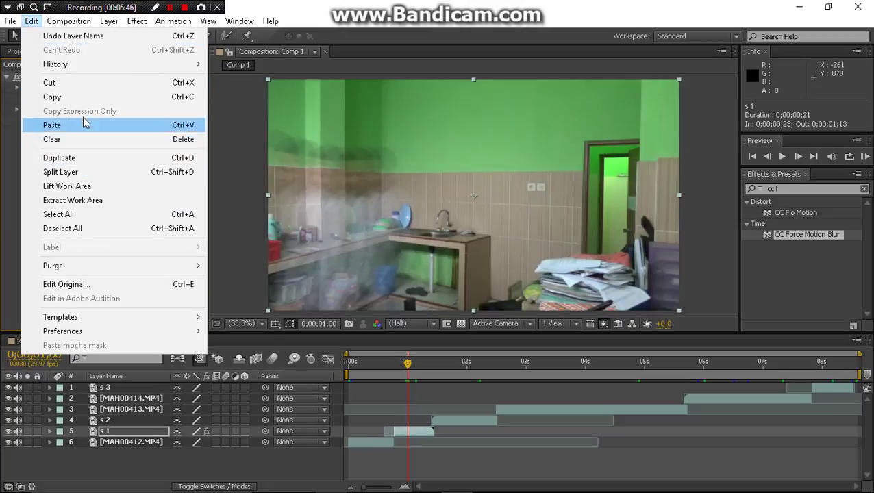
left_click(85, 97)
Paste the motion blur onto layers s 2 and s 3, then return to frame 0.
left_click(109, 420)
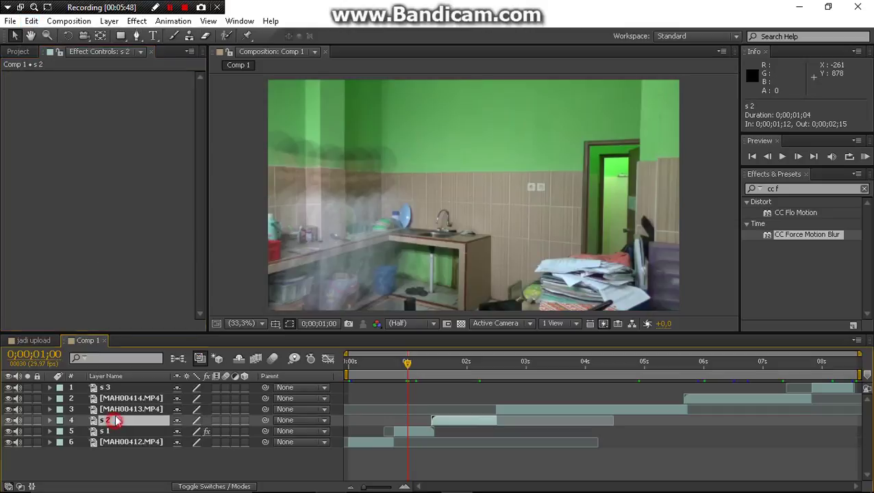
left_click(32, 21)
left_click(64, 122)
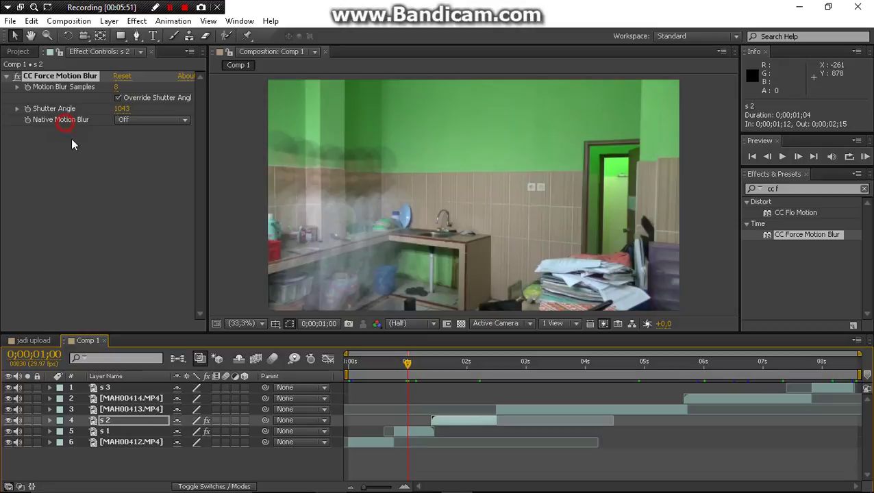
left_click(137, 388)
left_click(31, 20)
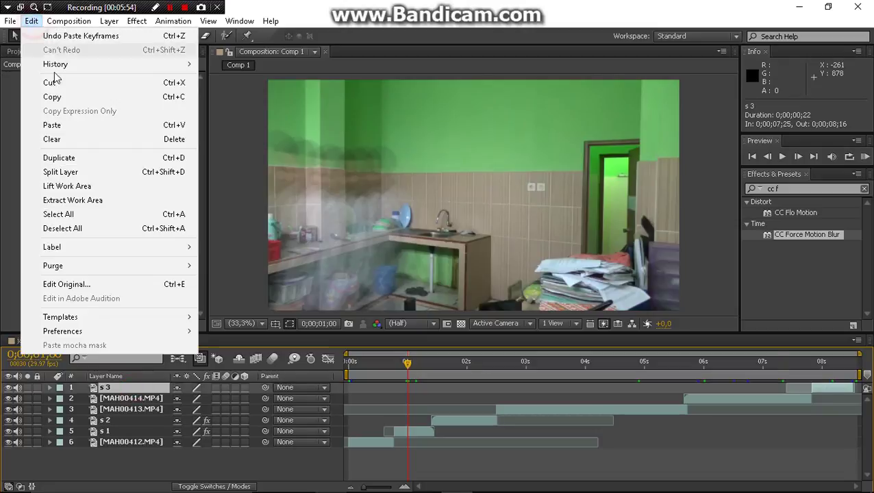
left_click(52, 125)
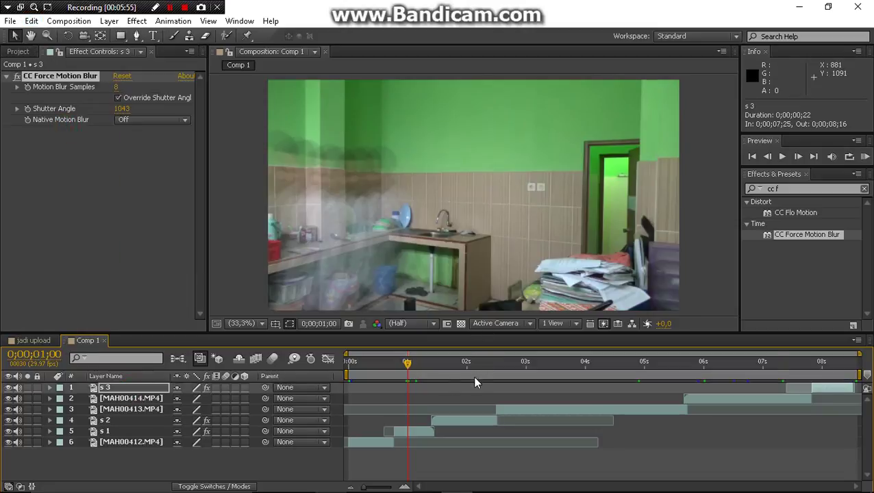
left_click(349, 361)
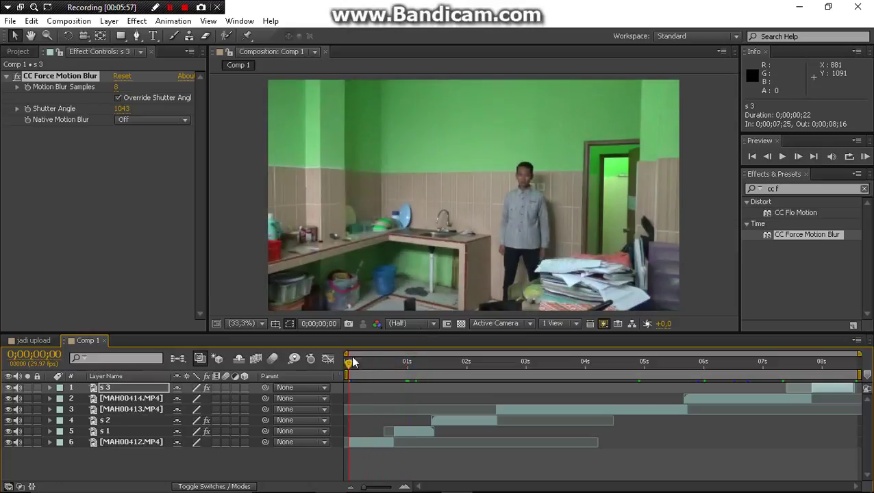
left_click(864, 157)
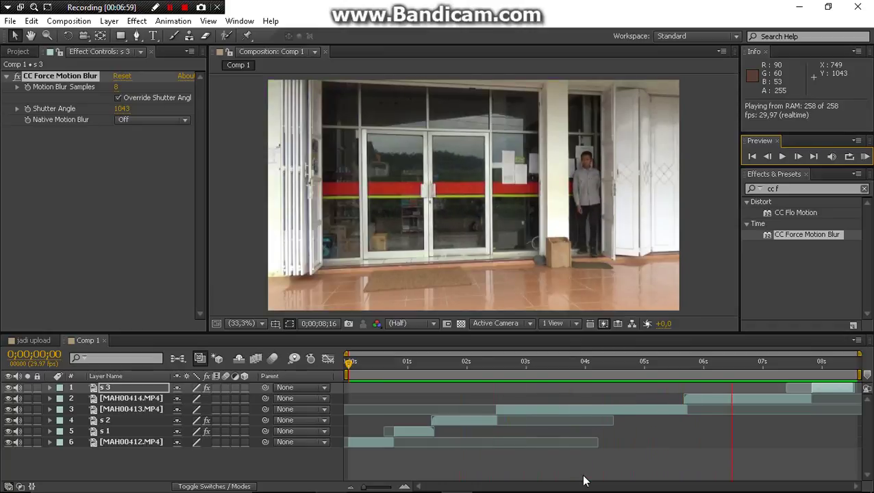
left_click(296, 473)
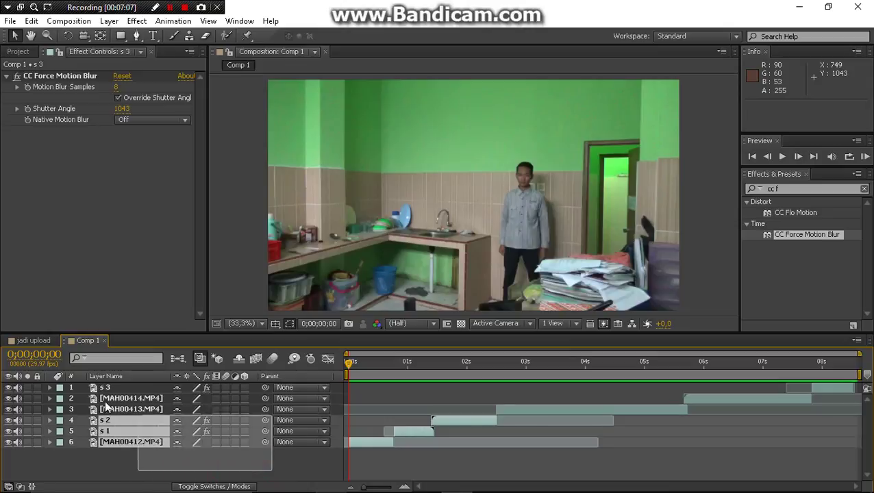
Select all six layers with Ctrl+A and pre-compose them into a composition named 'lari cepat'.
left_click_drag(271, 472, 175, 385)
left_click(179, 454)
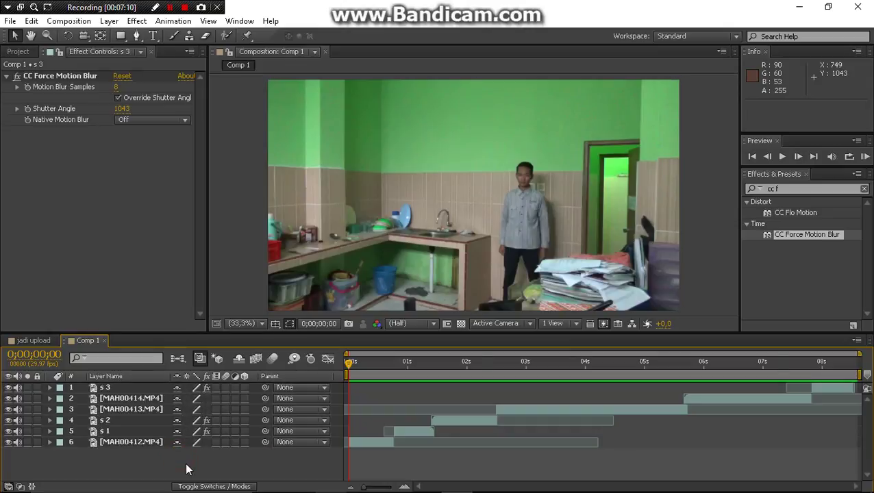
key("ctrl+a")
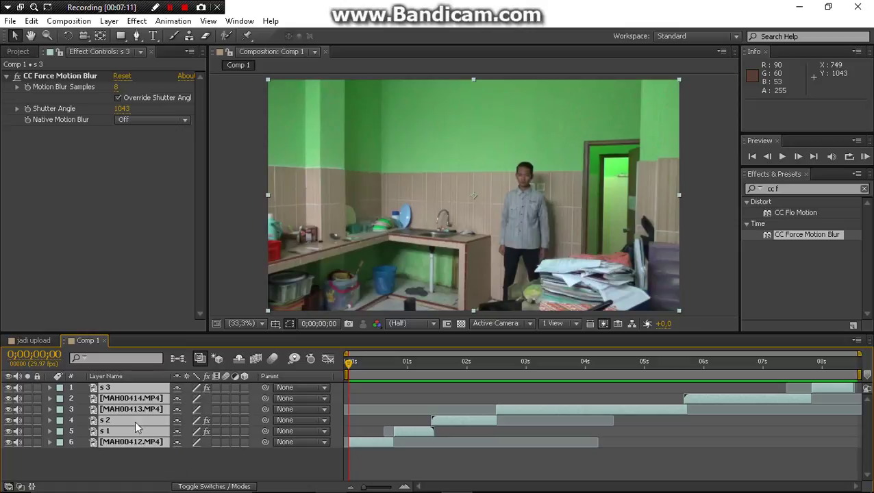
right_click(131, 413)
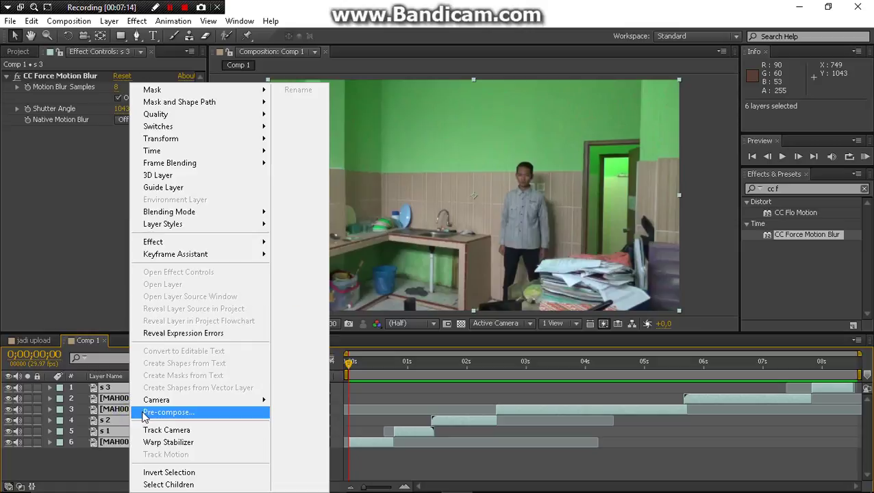
left_click(146, 412)
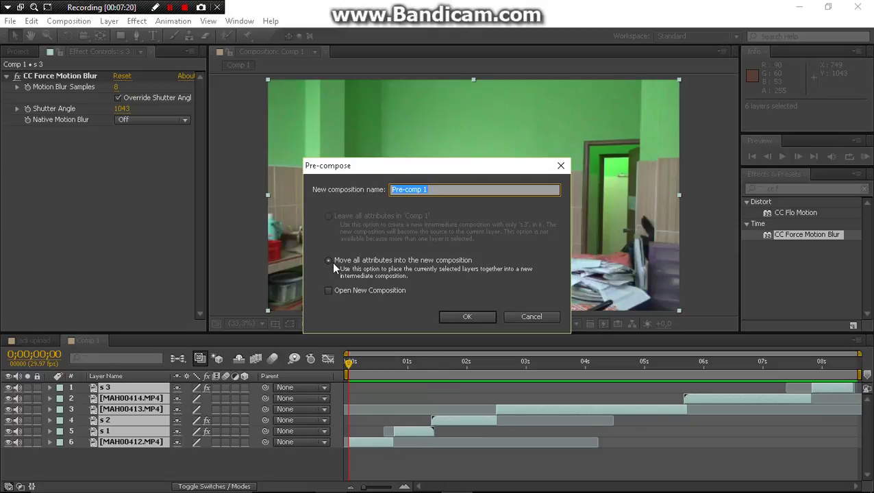
left_click_drag(433, 191, 344, 211)
type("lari cepat")
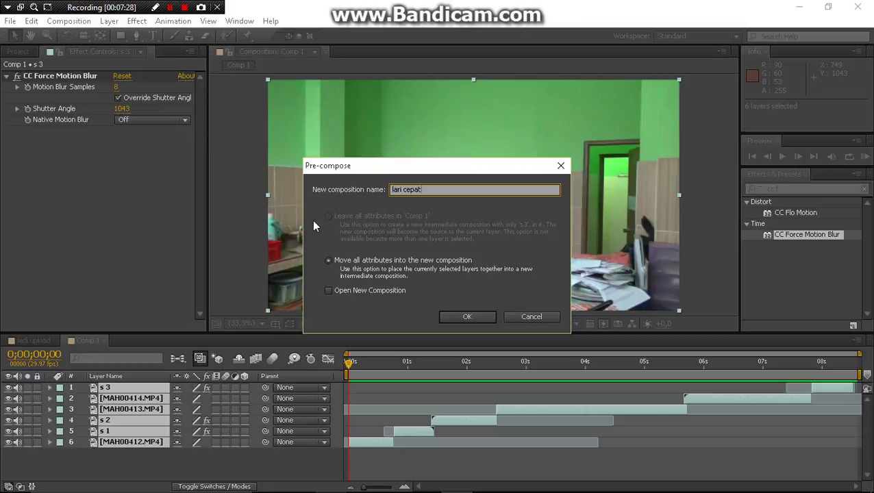
left_click(465, 318)
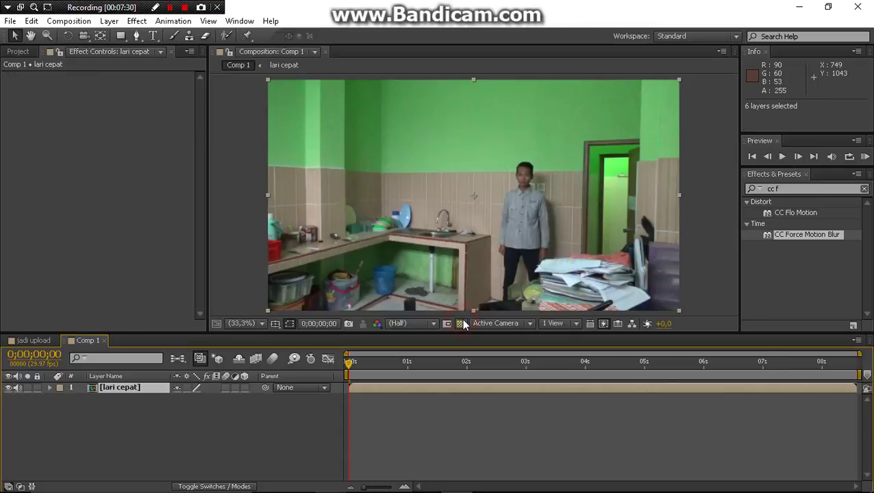
RAM-preview the lari cepat precomp, scrub its footage, and show the Effect menu's categories.
left_click(864, 157)
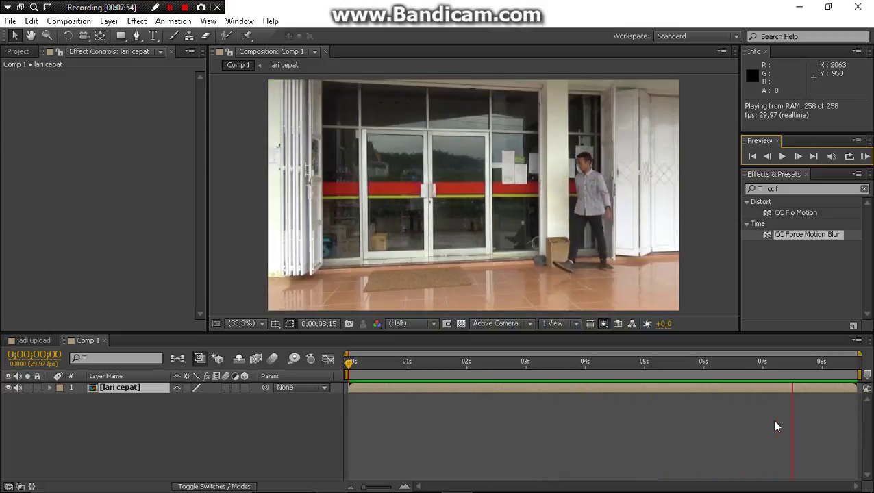
left_click(777, 389)
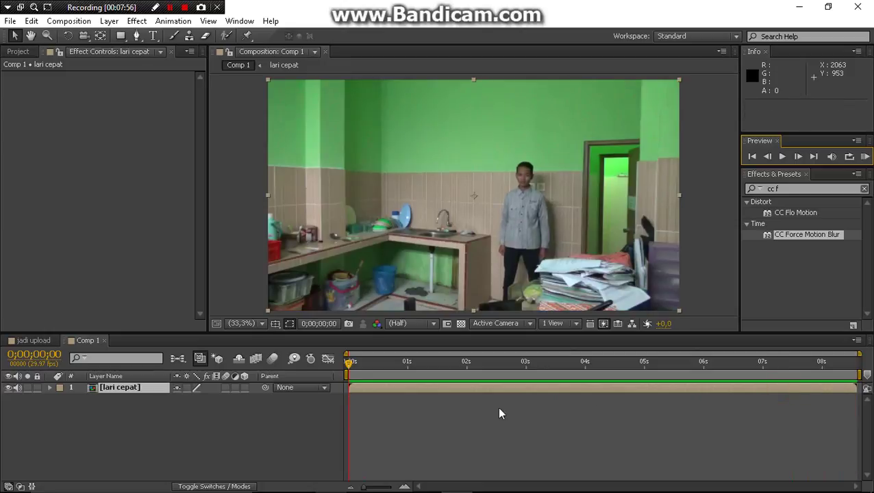
left_click_drag(352, 367, 460, 374)
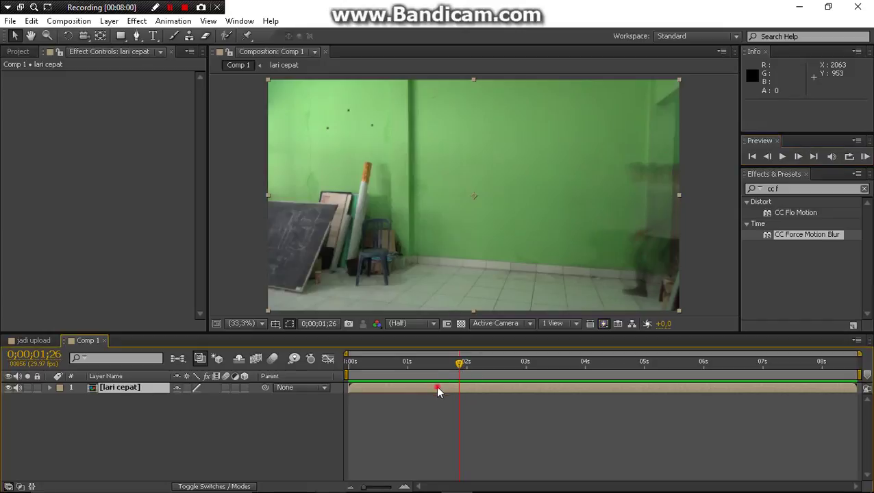
left_click(134, 21)
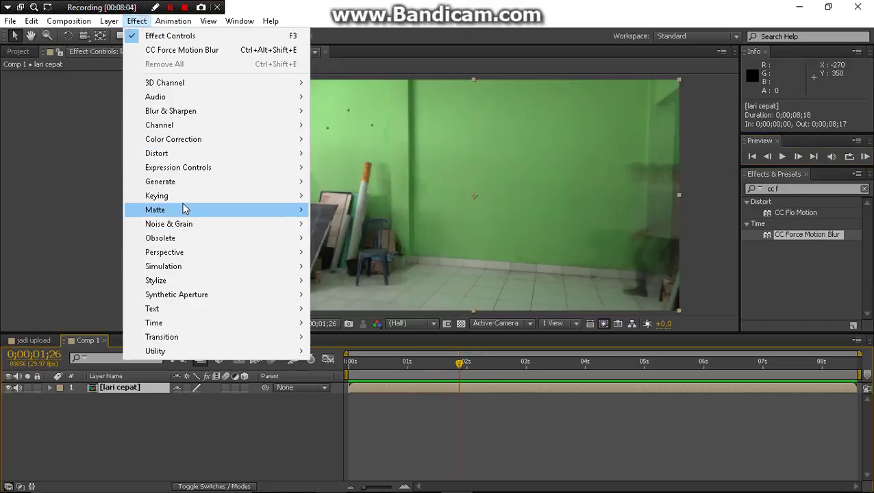
Apply Color Correction > Hue/Saturation to lari cepat, set Master Saturation to 33, and RAM-preview.
mouse_move(199, 148)
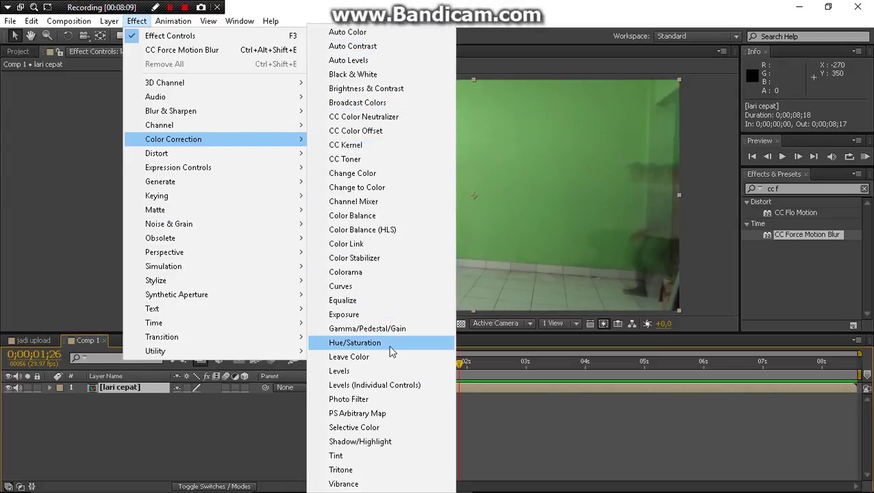
left_click(391, 344)
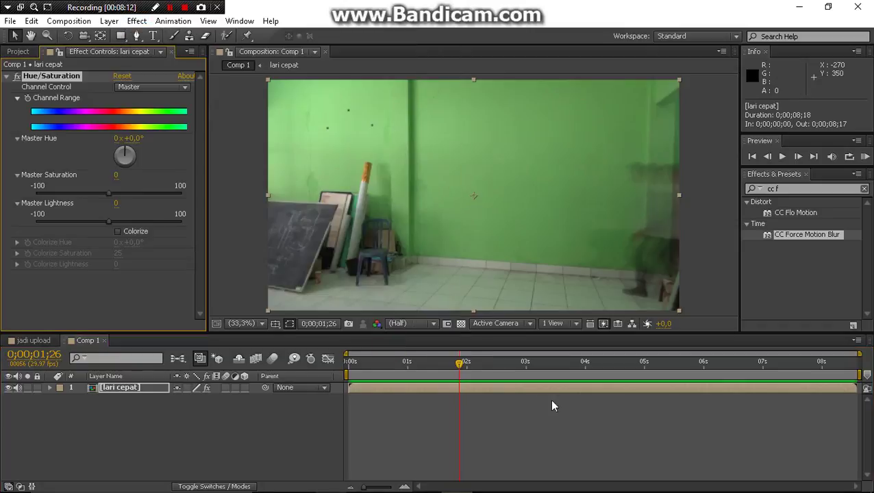
left_click_drag(461, 368, 711, 387)
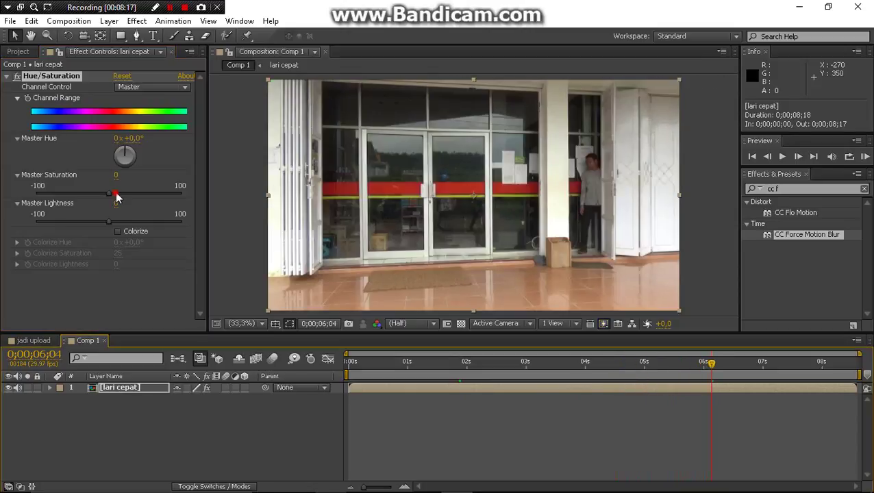
left_click_drag(116, 195, 127, 194)
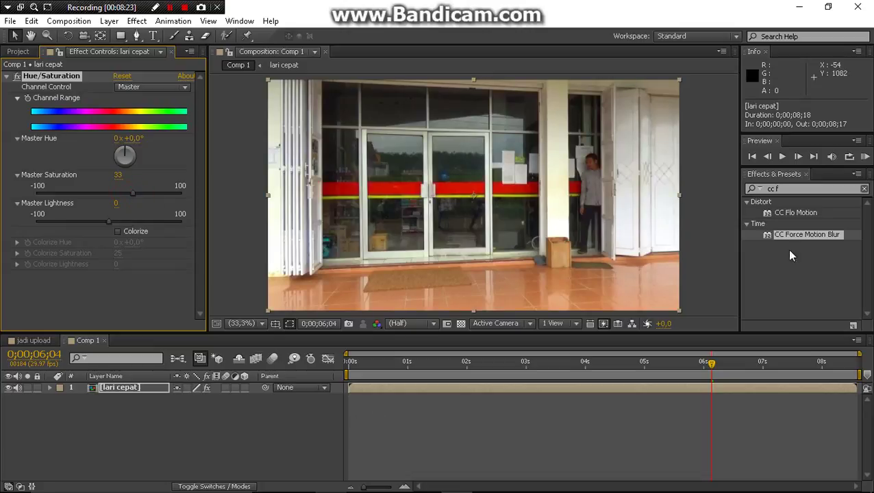
left_click(865, 157)
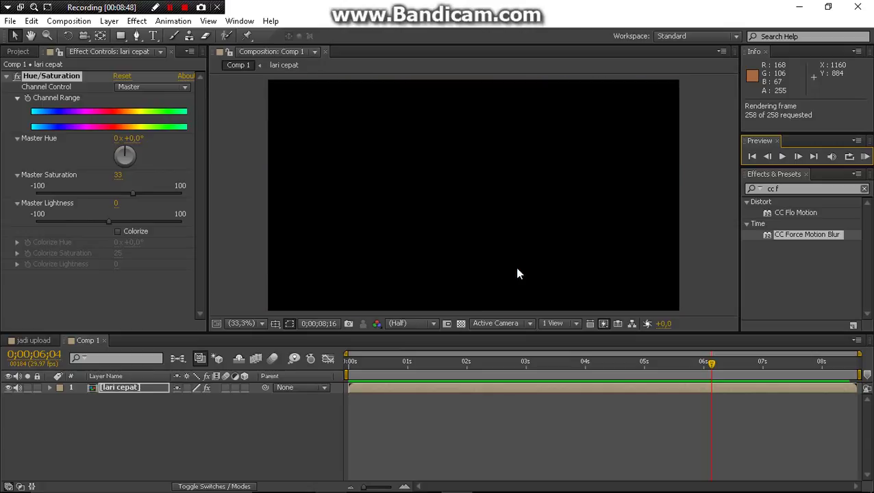
left_click(429, 412)
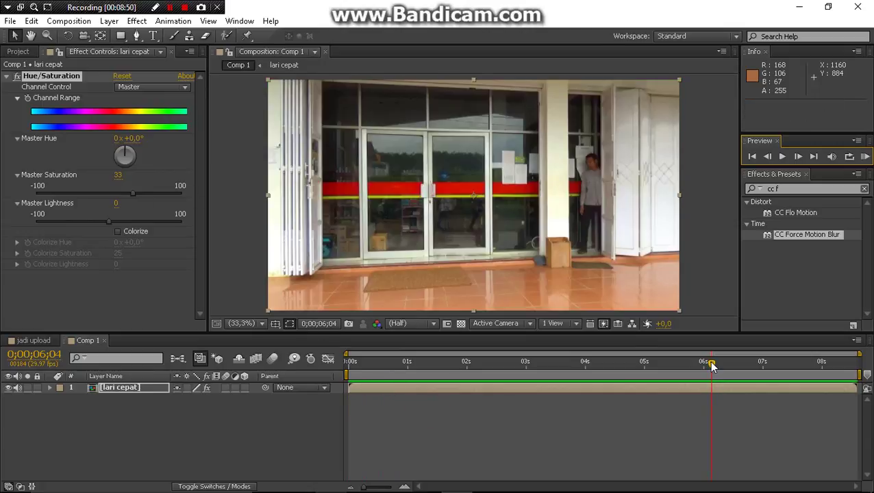
mouse_move(712, 366)
left_mouse_down()
mouse_move(428, 376)
mouse_move(610, 378)
left_mouse_up()
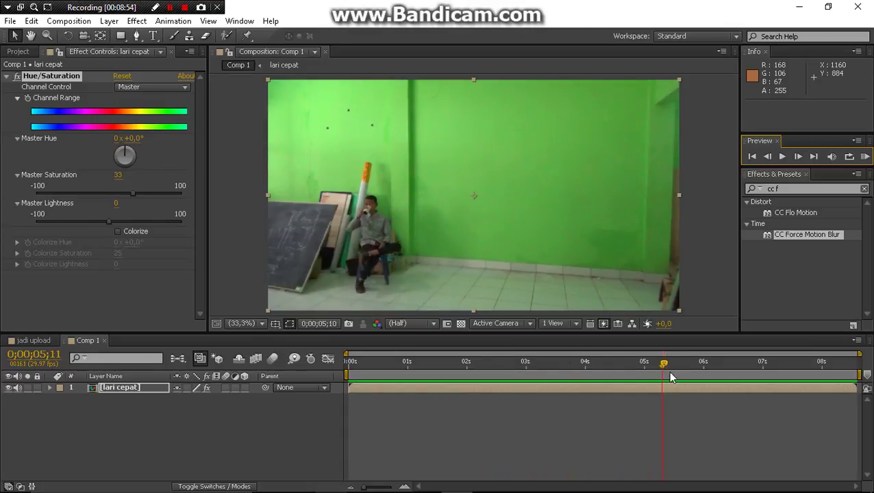
mouse_move(671, 378)
left_mouse_down()
mouse_move(847, 379)
mouse_move(600, 401)
left_mouse_up()
left_click(405, 393)
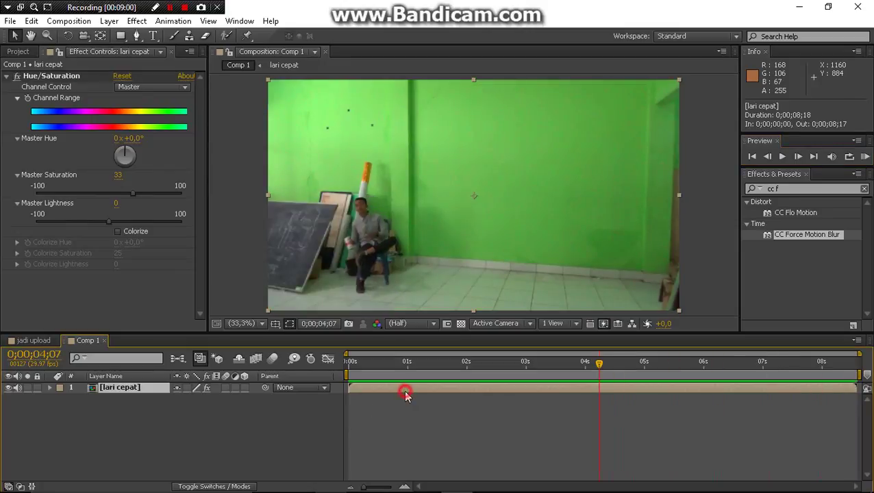
left_click(228, 419)
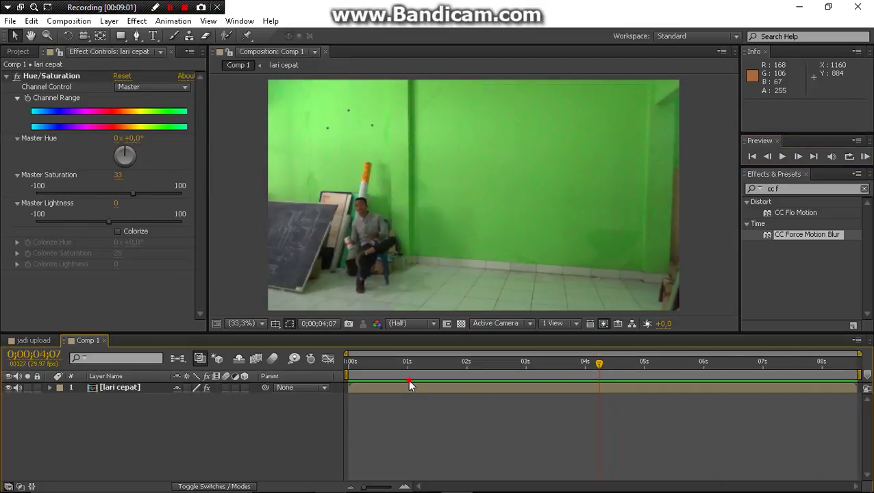
left_click_drag(416, 376, 772, 366)
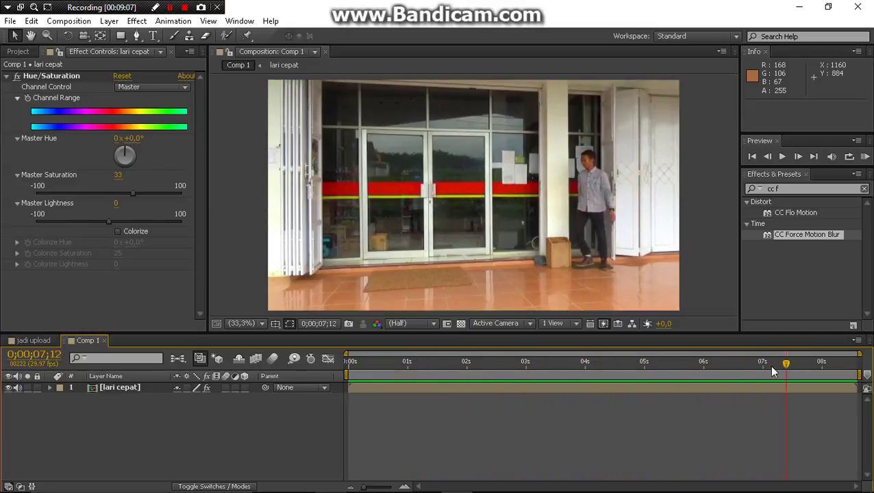
mouse_move(772, 371)
left_mouse_down()
mouse_move(356, 390)
mouse_move(792, 388)
mouse_move(791, 373)
mouse_move(348, 388)
mouse_move(622, 387)
left_mouse_up()
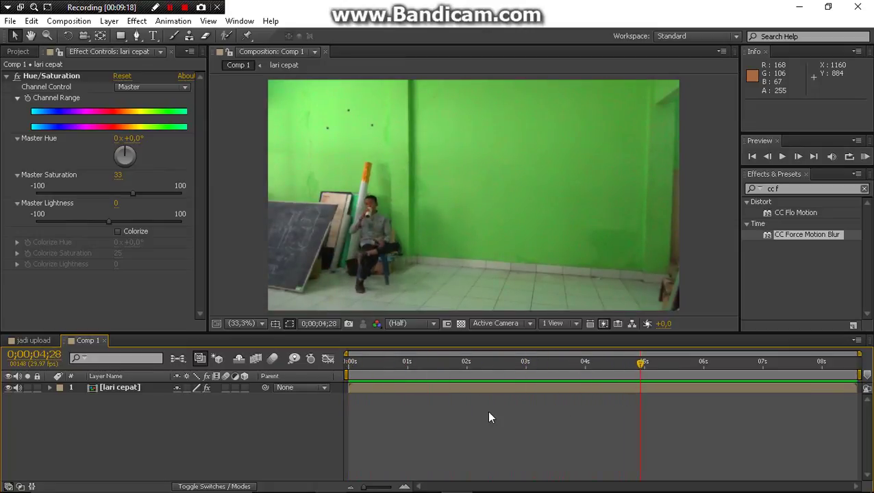
left_click(430, 394)
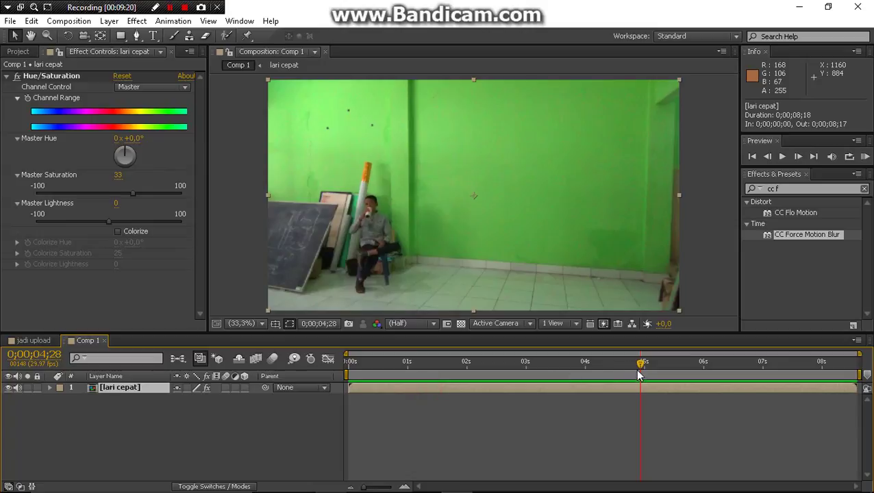
left_click_drag(637, 369, 555, 374)
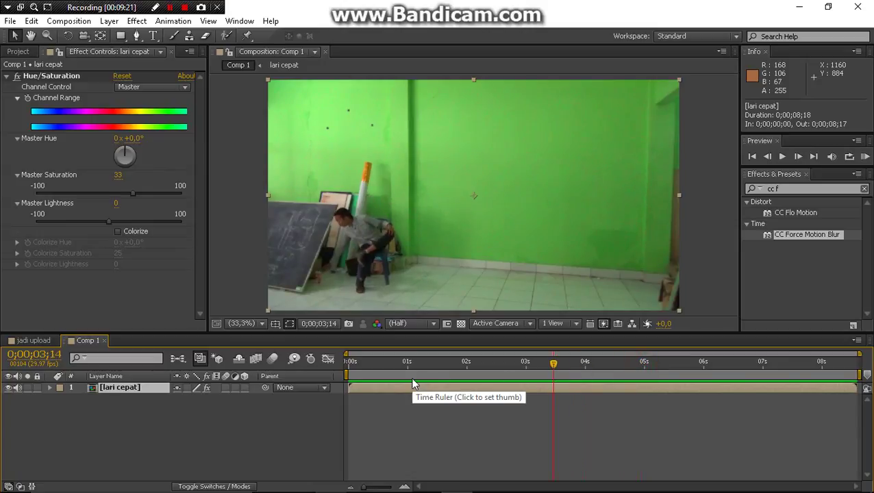